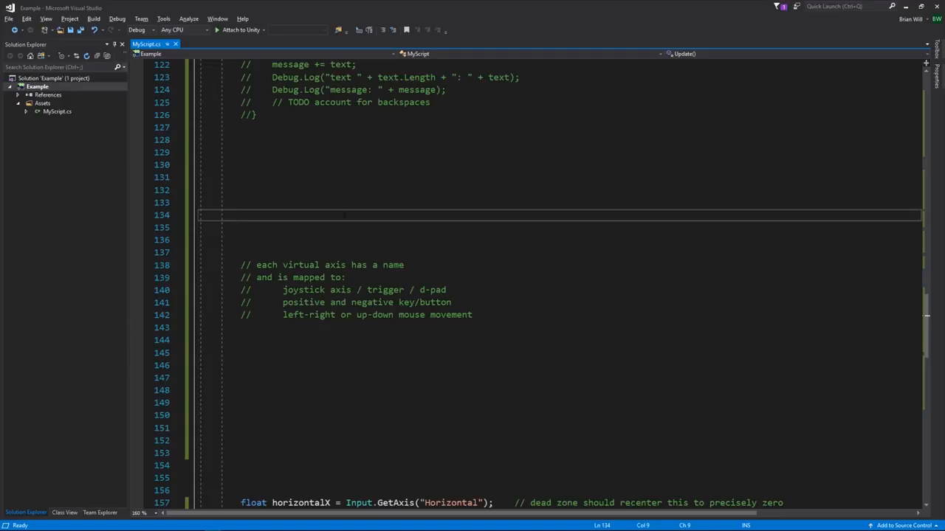
Step: Switch to Unity and open the project's Input settings
key("alt+Tab")
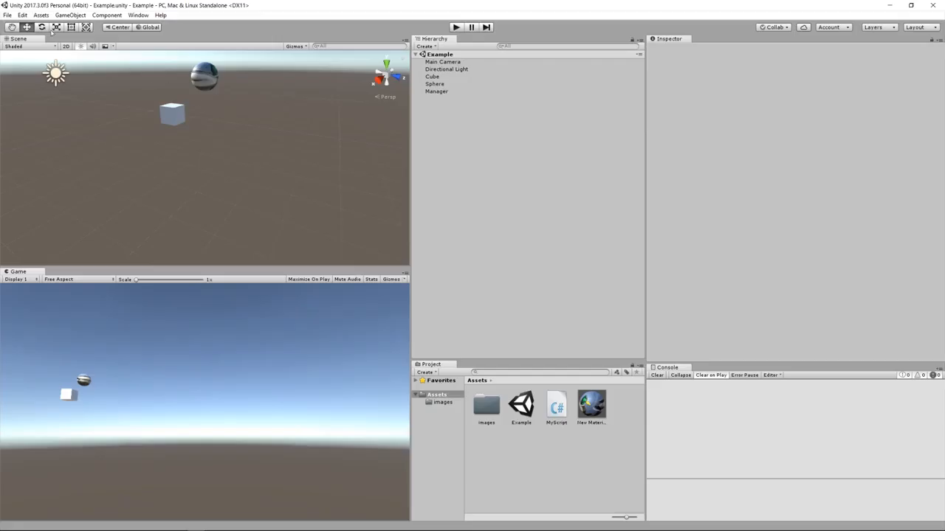
left_click(22, 15)
mouse_move(44, 246)
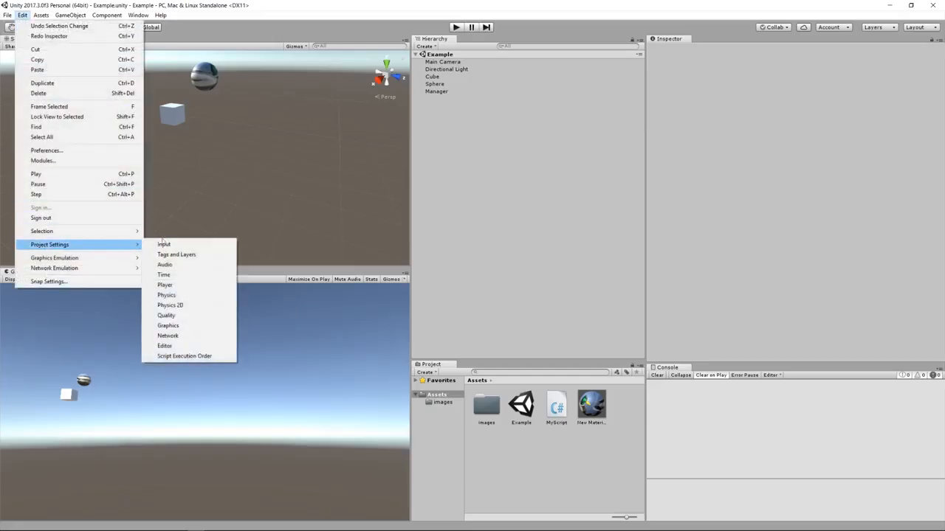
left_click(163, 244)
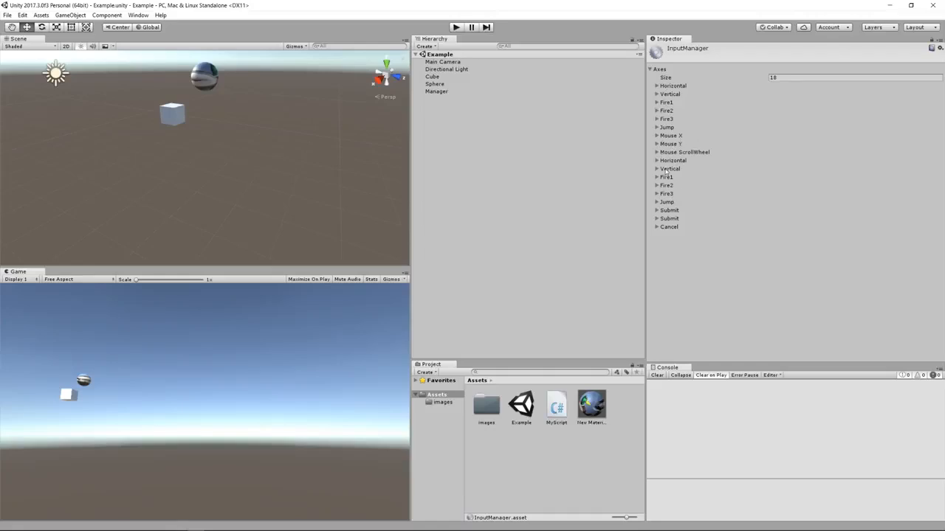
Step: Inspect the Mouse X axis settings, collapse them, and expand the second Horizontal axis
left_click(668, 136)
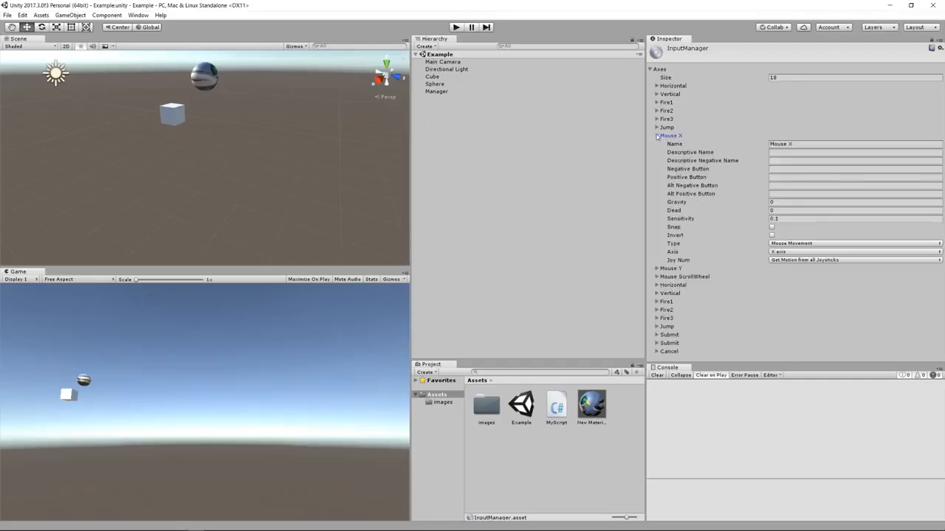
left_click(657, 137)
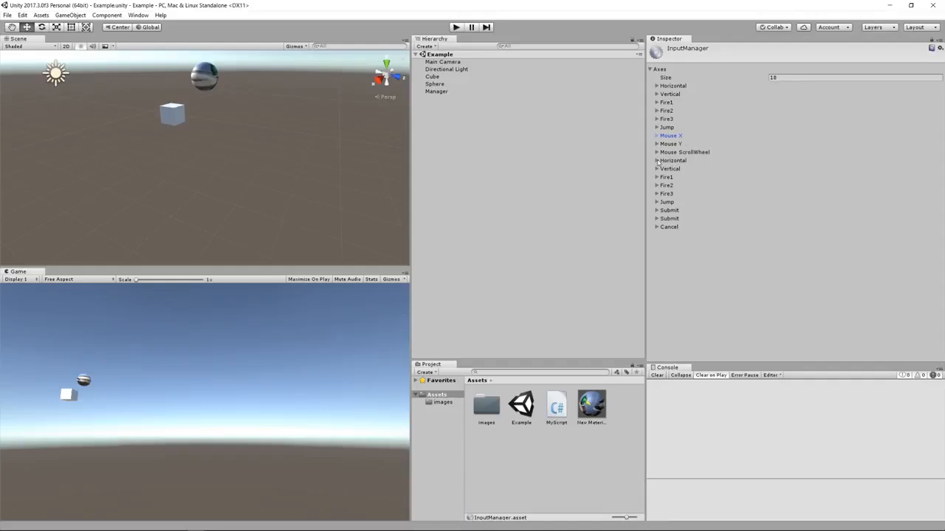
left_click(657, 160)
Step: Append "asdf" to the name of the second Horizontal axis and remove it again
left_click(800, 169)
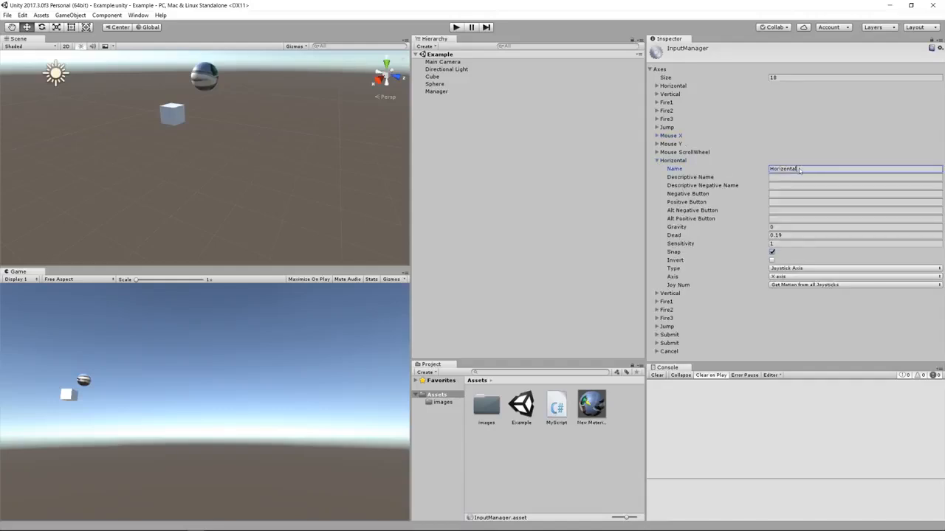
type("asdf")
key("BackSpace")
key("BackSpace")
key("BackSpace")
key("BackSpace")
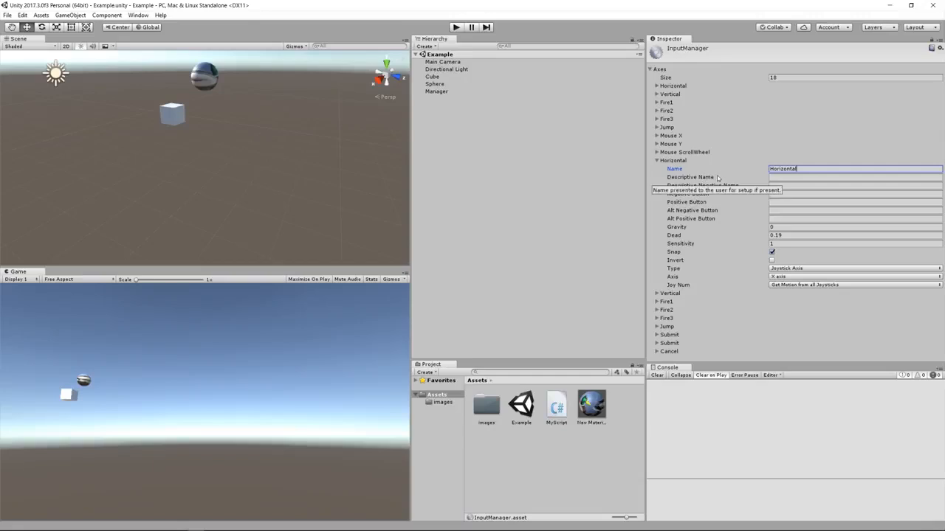
Step: Review the available input types for the second Horizontal axis without changing its Type
left_click(799, 270)
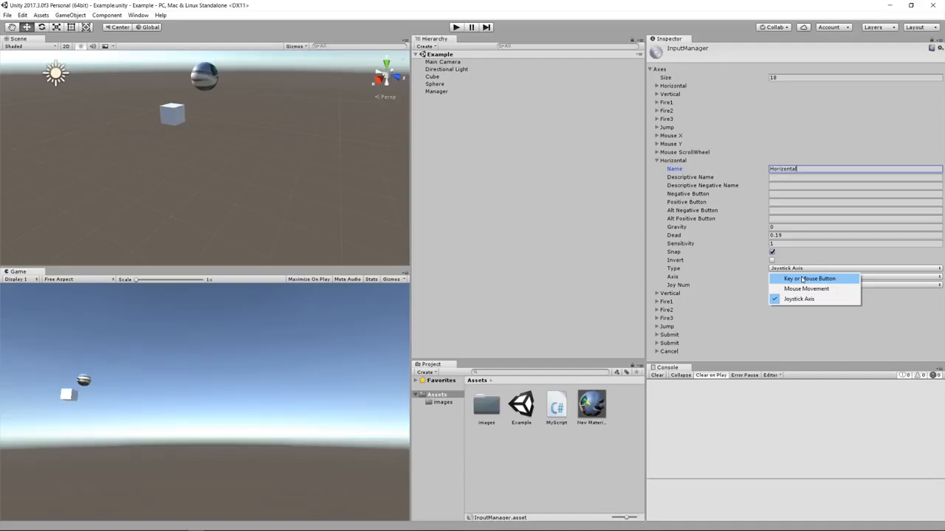
left_click(715, 271)
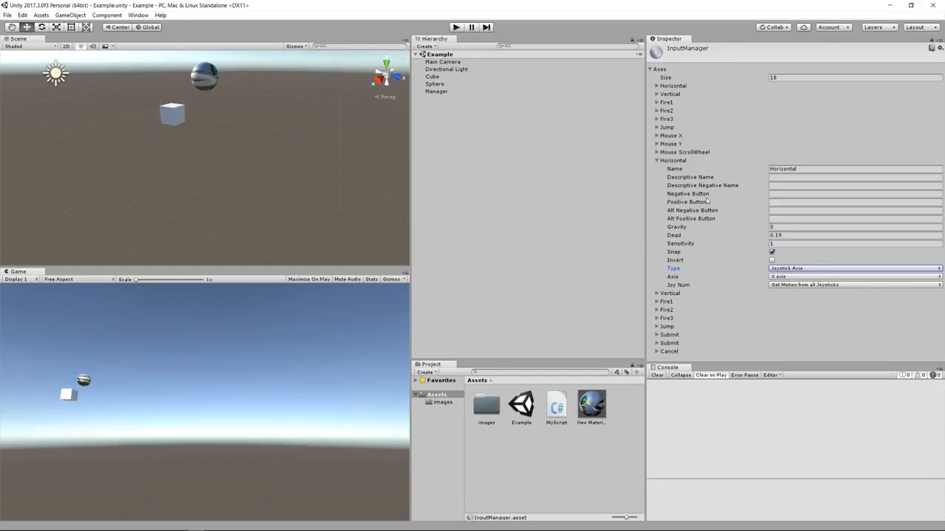
left_click(798, 269)
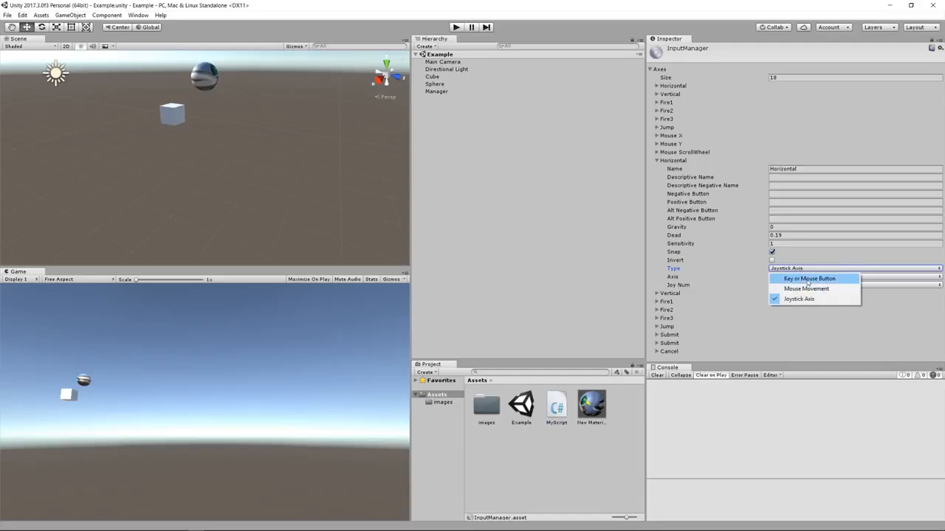
left_click(694, 237)
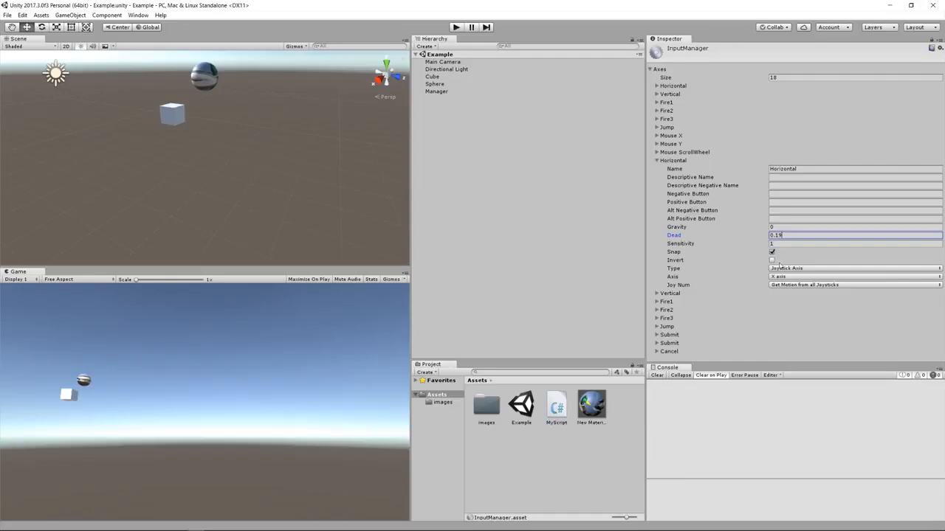
left_click(824, 271)
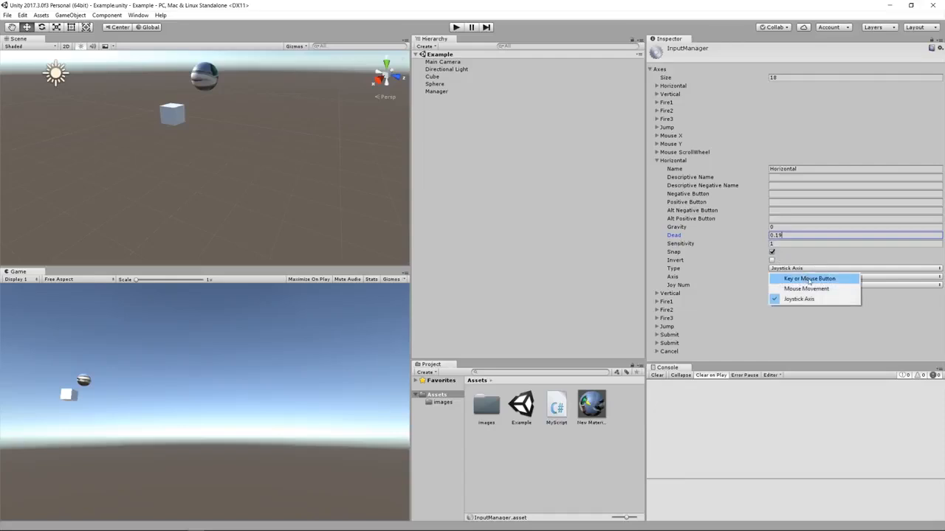
left_click(731, 268)
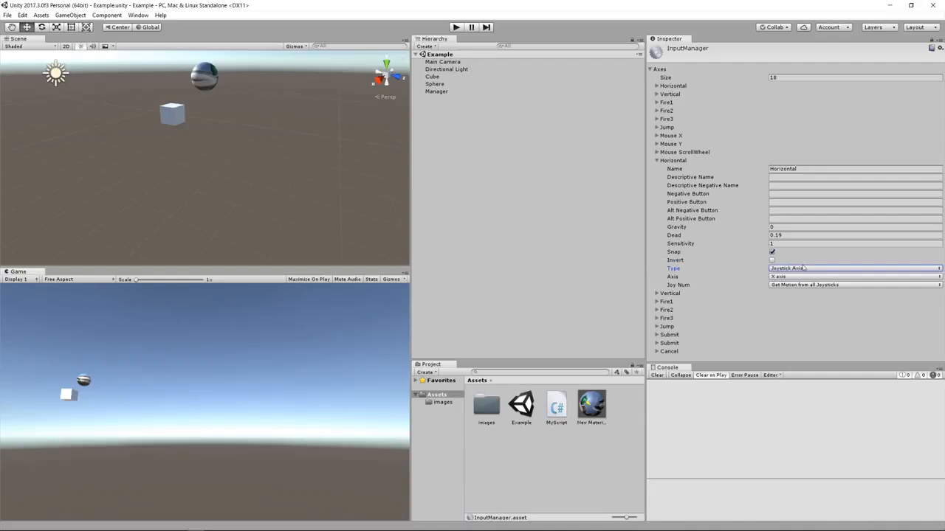
Step: Examine the joystick axes that the second Horizontal entry's Axis setting can be mapped to
left_click(751, 276)
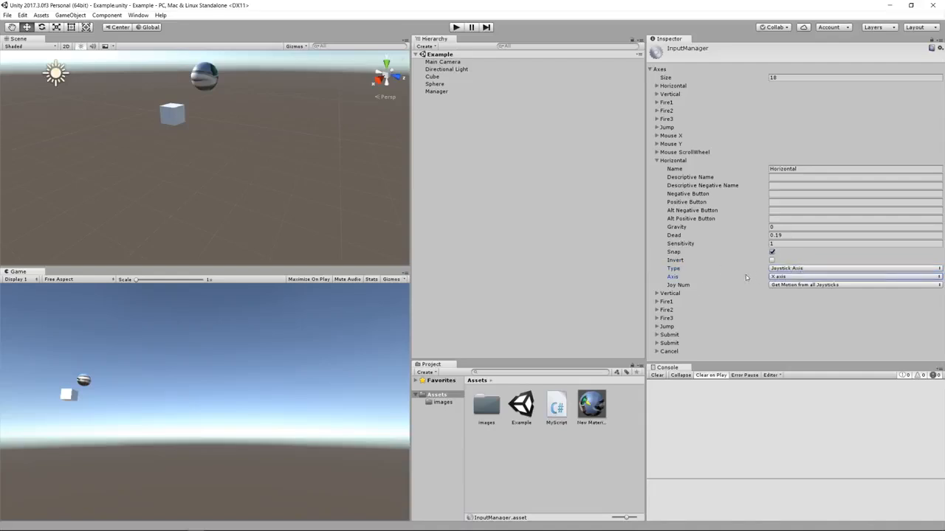
left_click(790, 278)
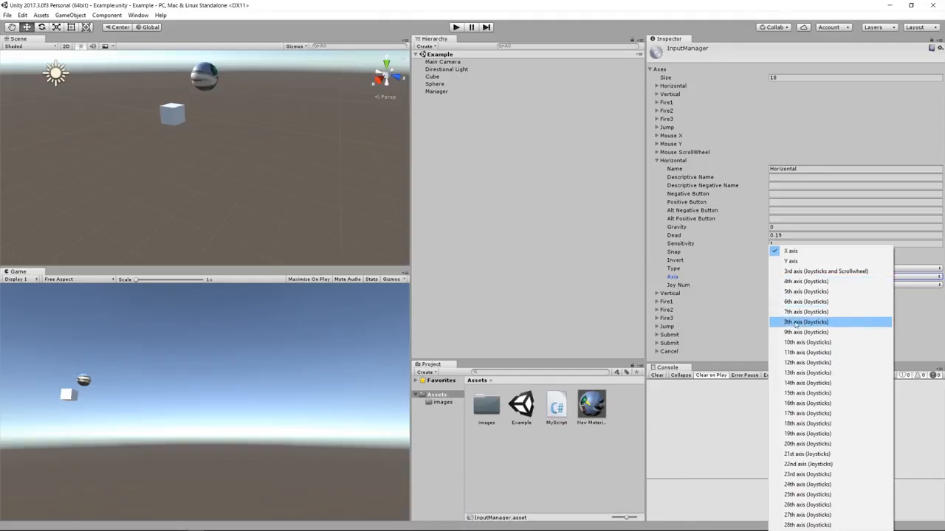
left_click(754, 277)
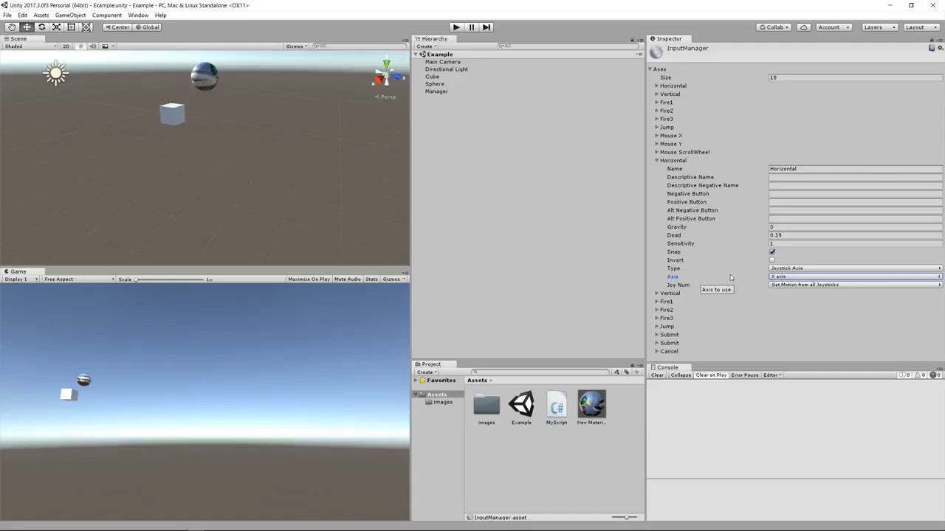
Step: Examine the Joy Num choices for the second Horizontal axis and read the Sensitivity description
left_click(859, 284)
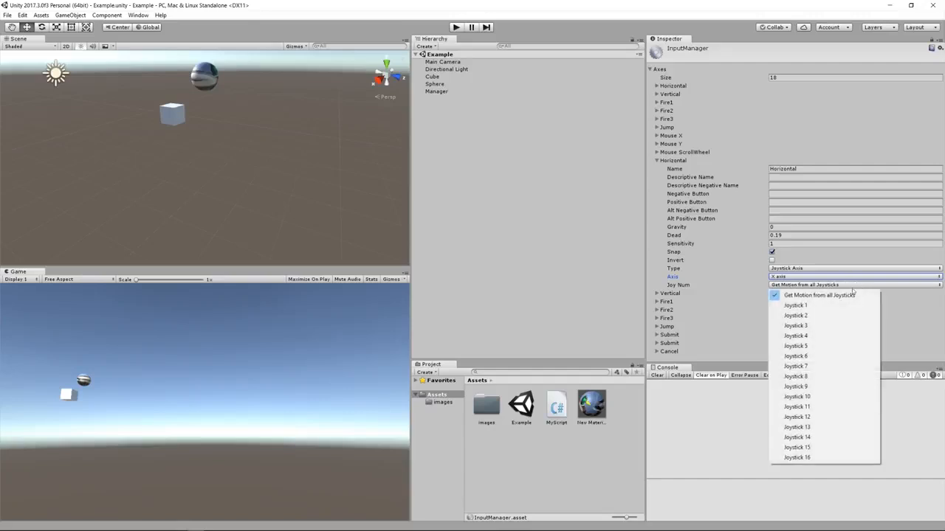
left_click(727, 287)
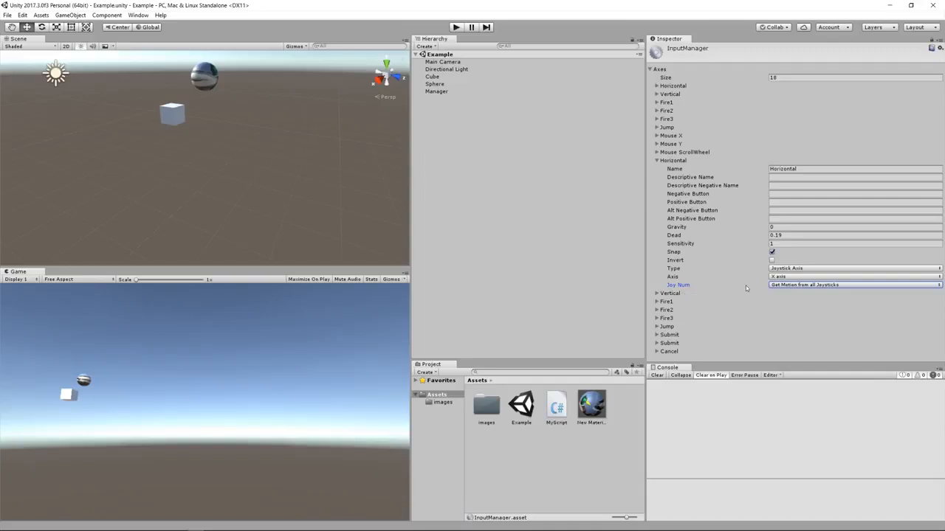
left_click(854, 285)
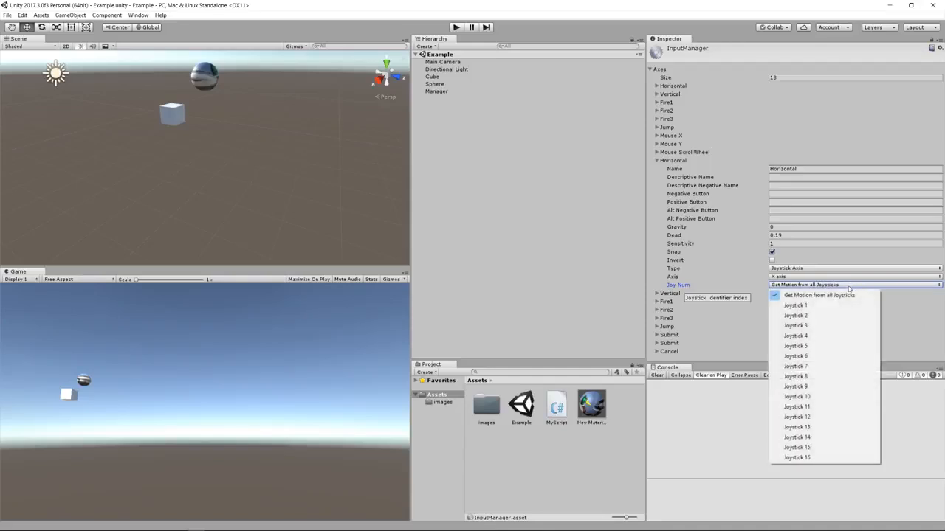
left_click(731, 287)
mouse_move(732, 287)
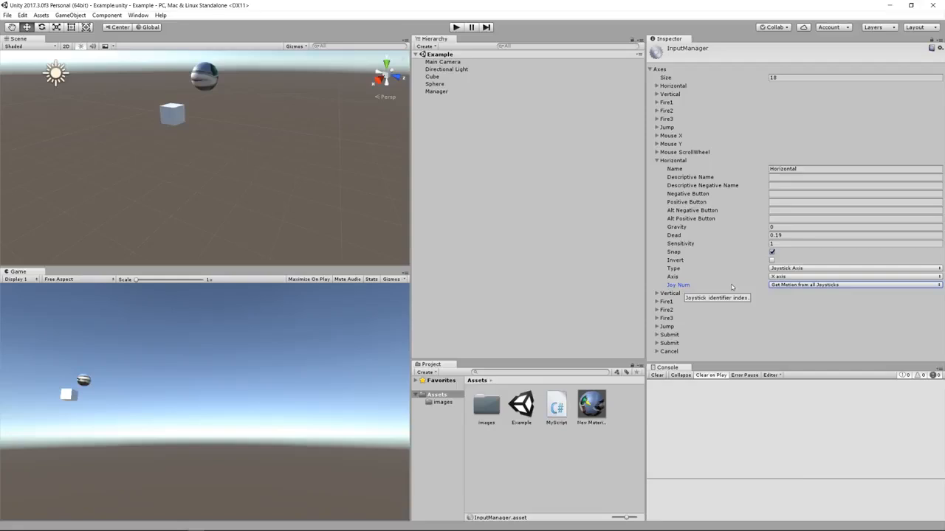
left_click(840, 286)
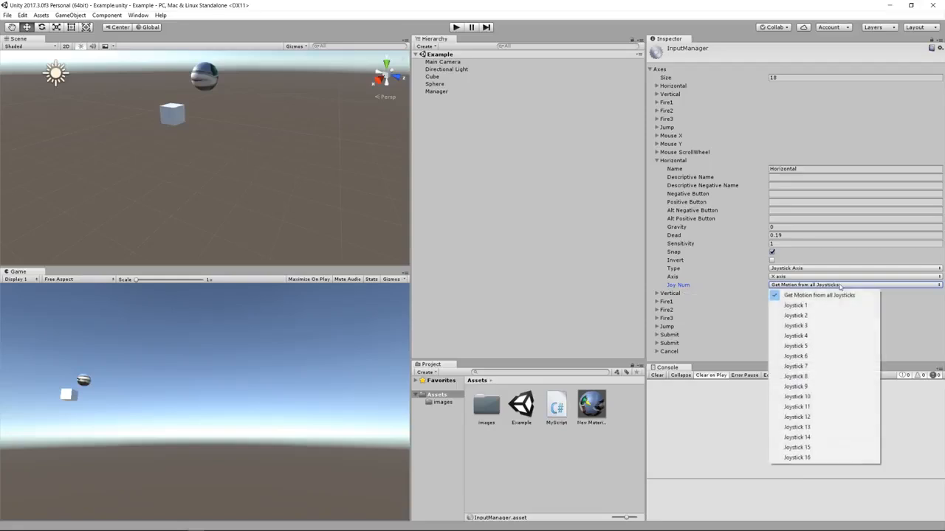
left_click(737, 292)
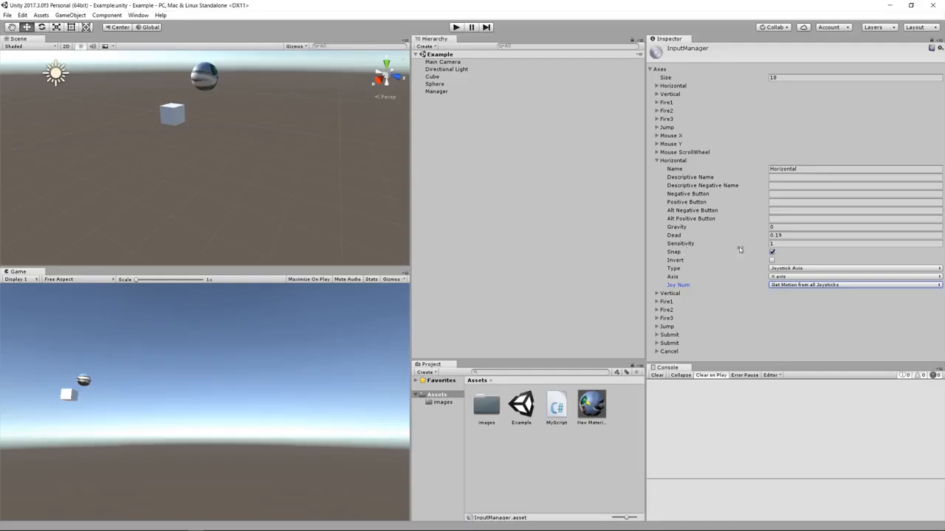
mouse_move(742, 253)
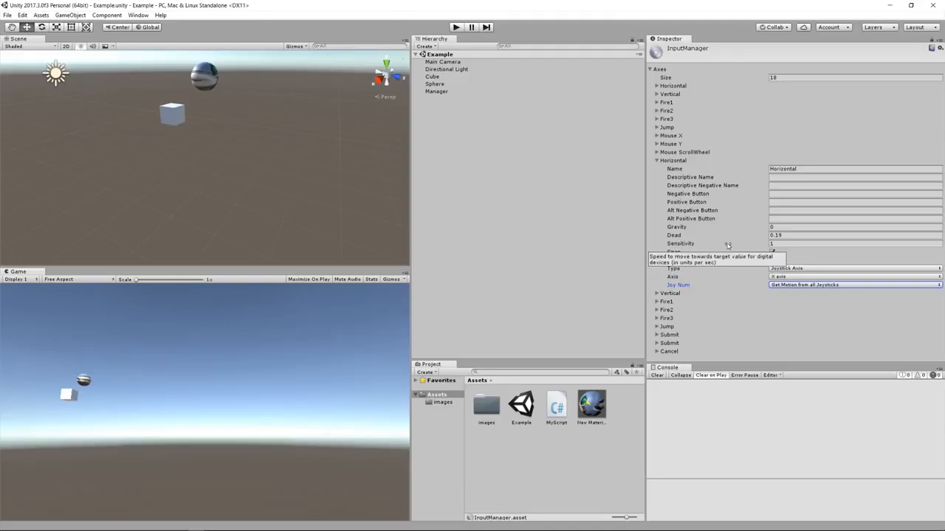
Step: Collapse the second Horizontal axis, then build and run the project
left_click(657, 160)
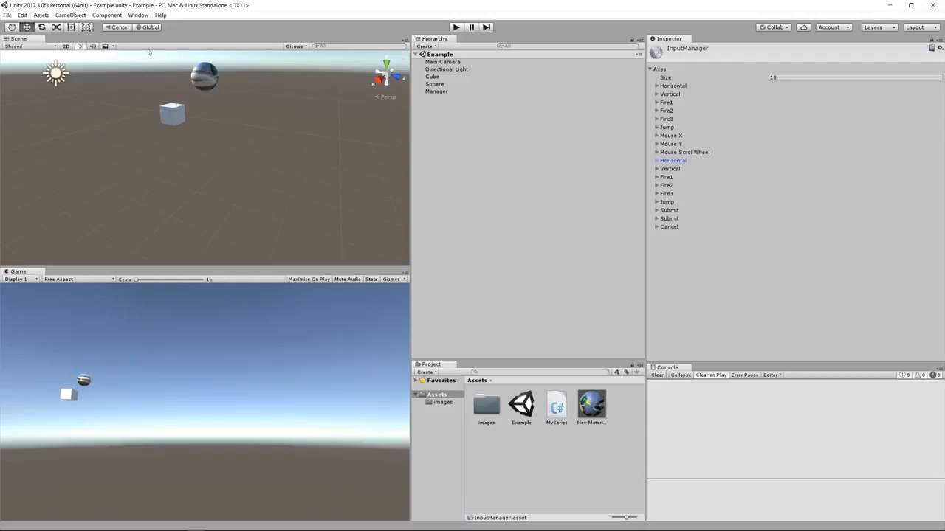
left_click(6, 14)
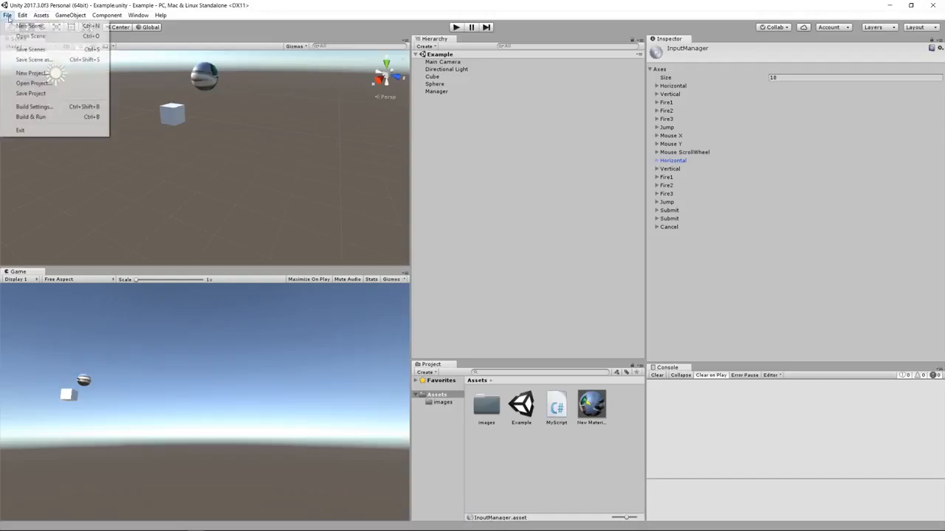
left_click(32, 117)
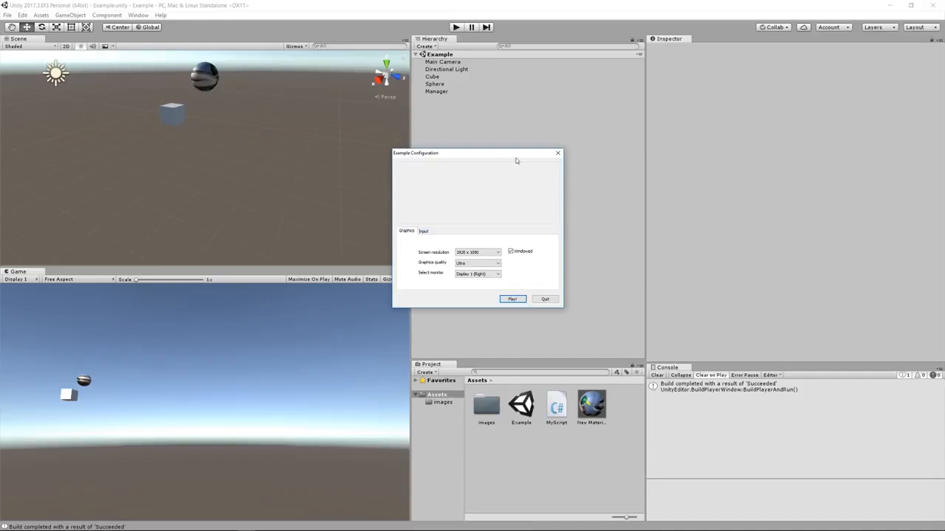
Step: Examine the list of input controls with their primary and secondary bindings in the Example Configuration dialog
left_click_drag(516, 160, 514, 170)
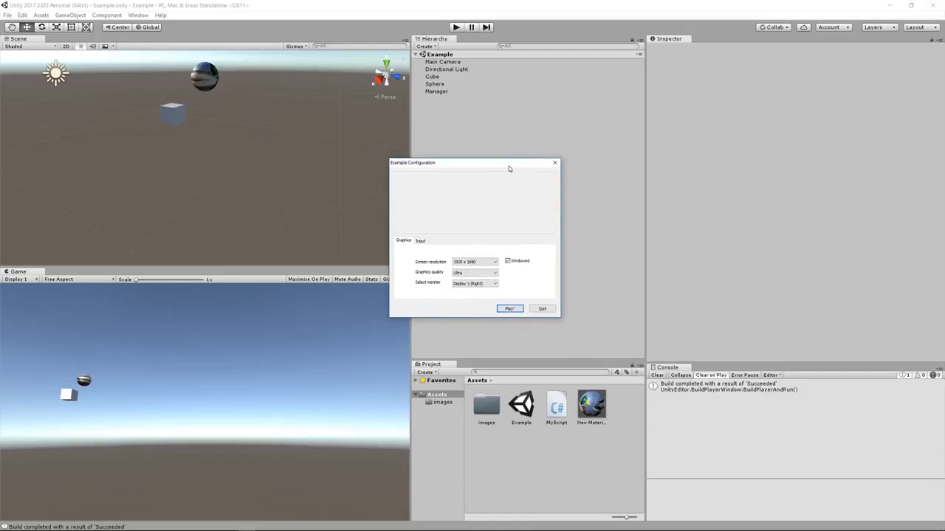
left_click(415, 243)
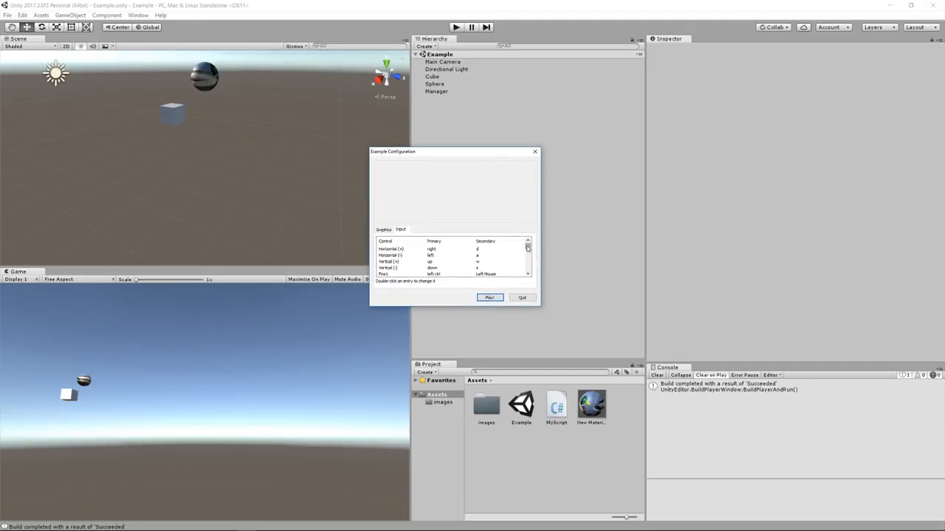
left_click_drag(527, 248, 541, 312)
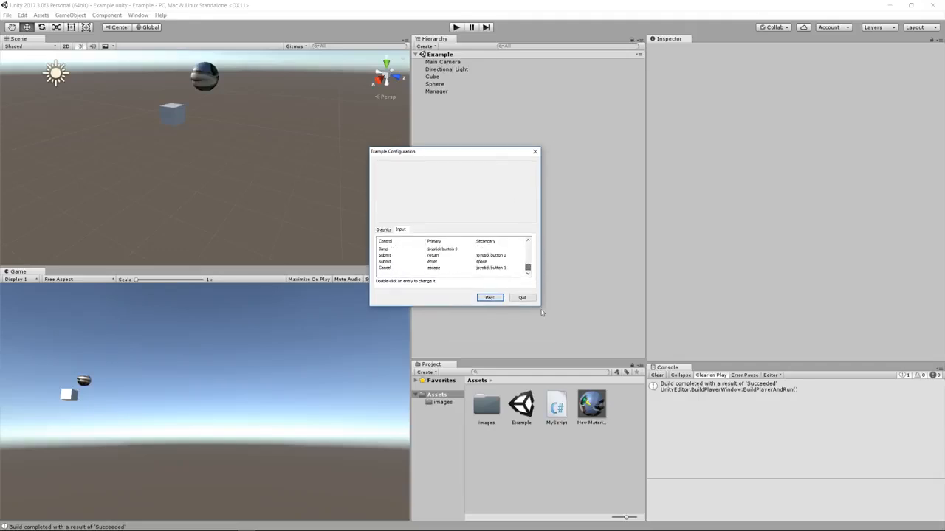
left_click_drag(528, 266, 528, 245)
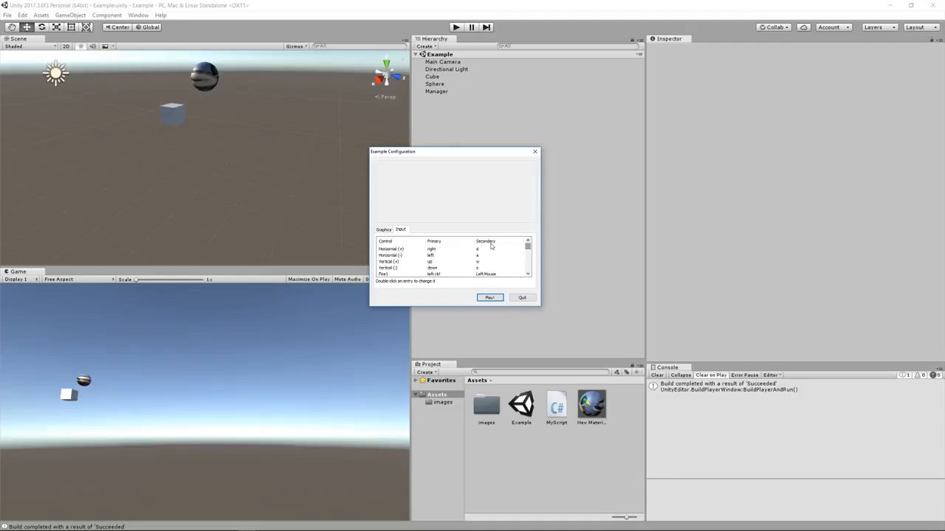
left_click_drag(462, 152, 500, 183)
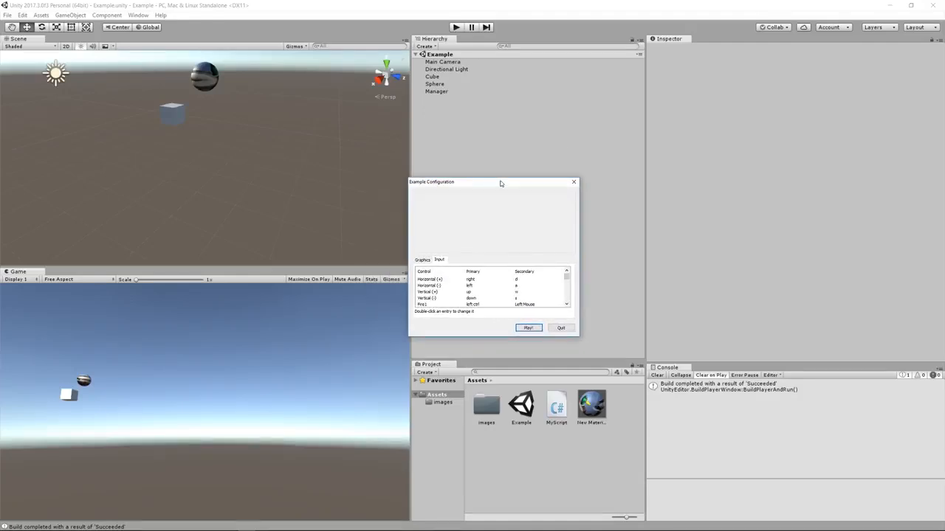
left_click_drag(501, 183, 486, 165)
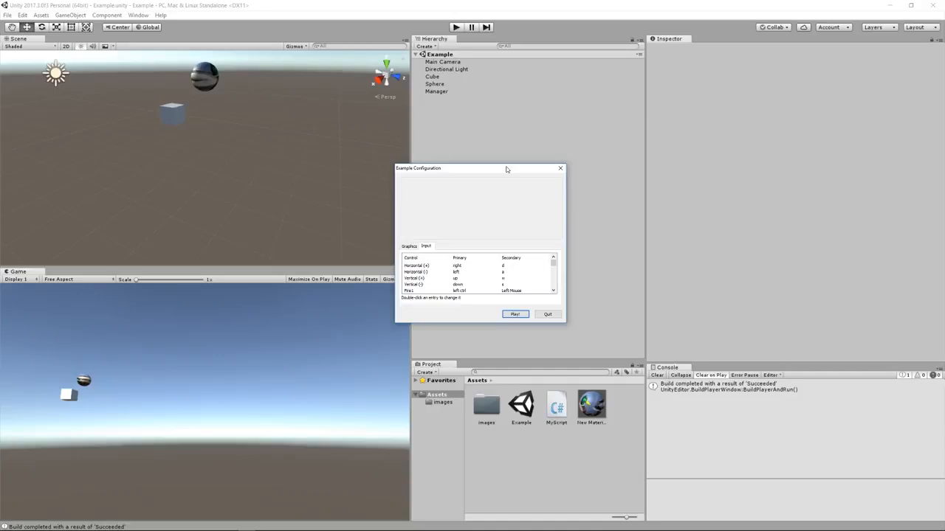
left_click_drag(506, 169, 509, 160)
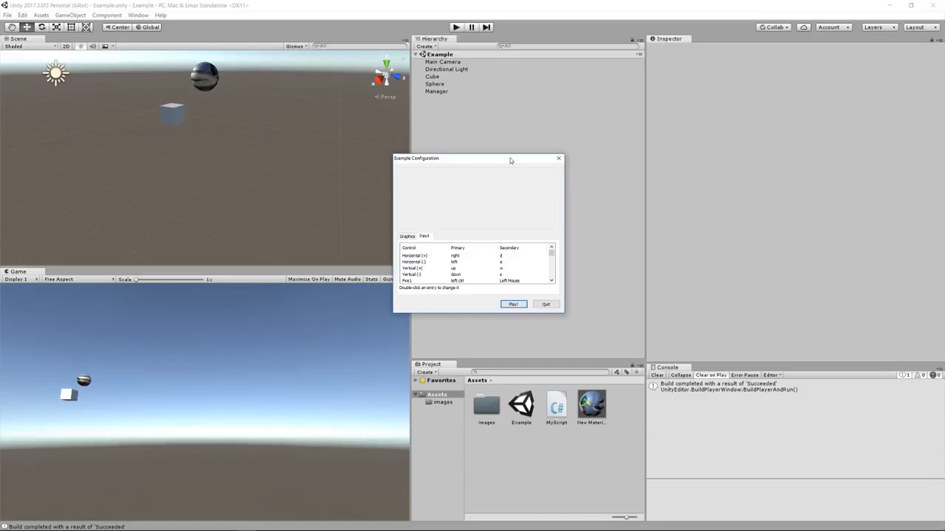
left_click_drag(510, 160, 512, 162)
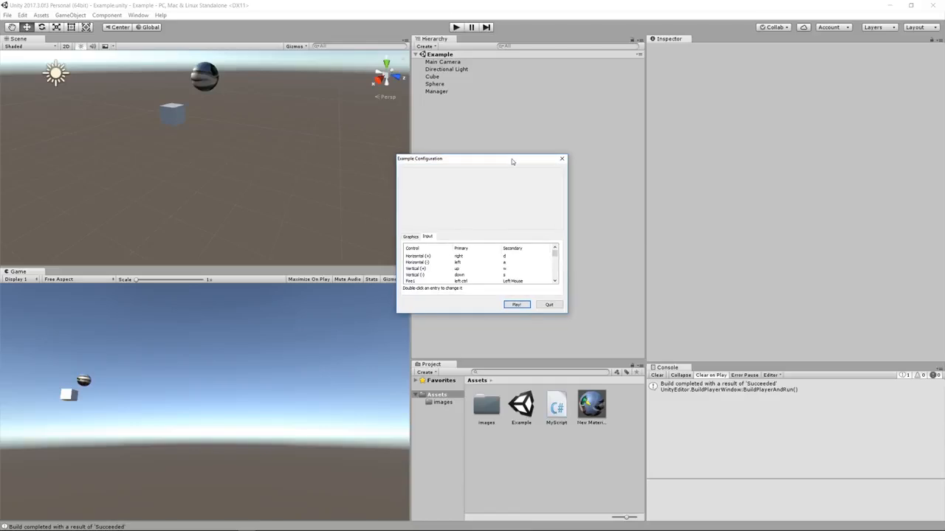
left_click_drag(554, 253, 554, 275)
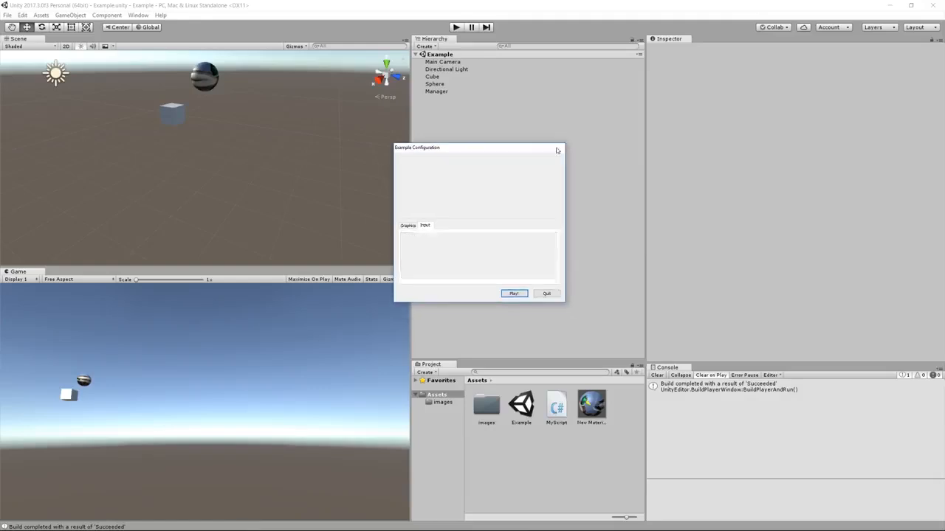
Step: Close the Example Configuration dialog and open the project's Input settings
left_click(558, 149)
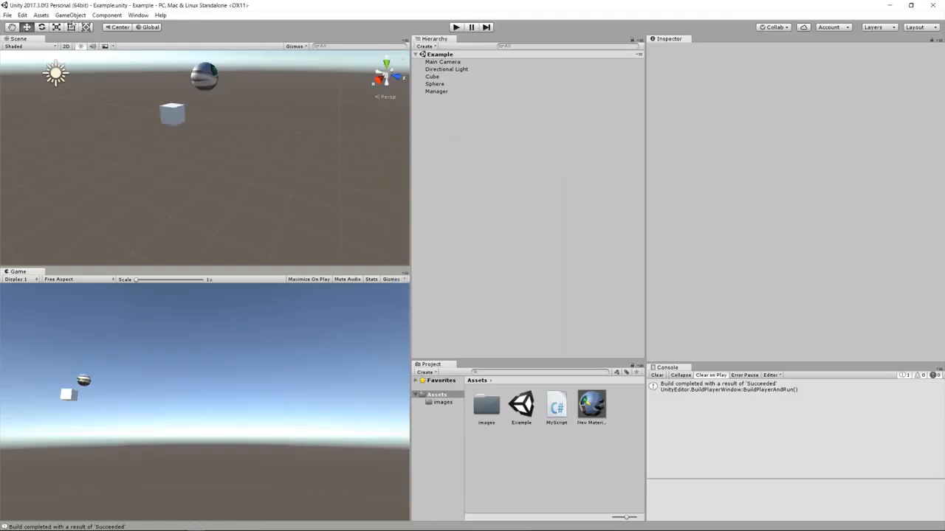
left_click(22, 14)
mouse_move(49, 245)
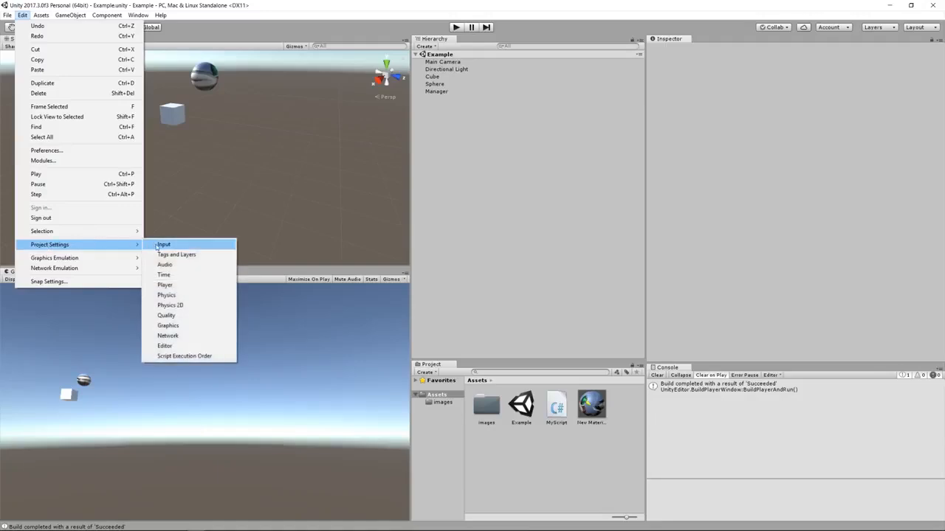
left_click(158, 246)
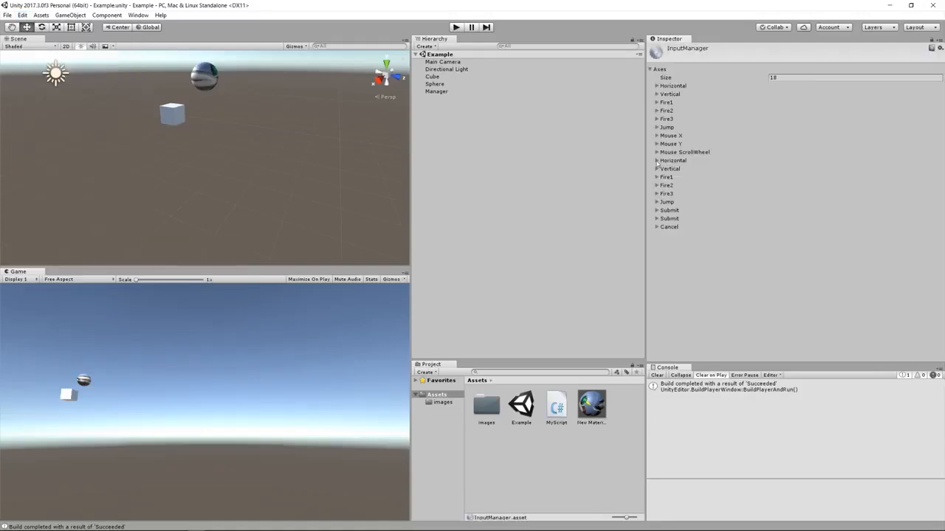
Step: Compare the properties of the second and first Horizontal axes, leaving only the first one expanded
left_click(657, 161)
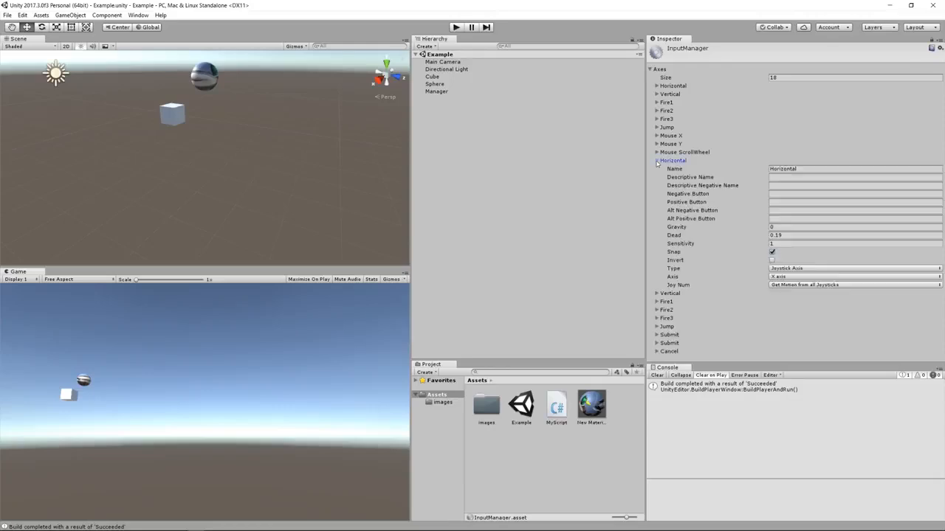
left_click(656, 161)
left_click(657, 86)
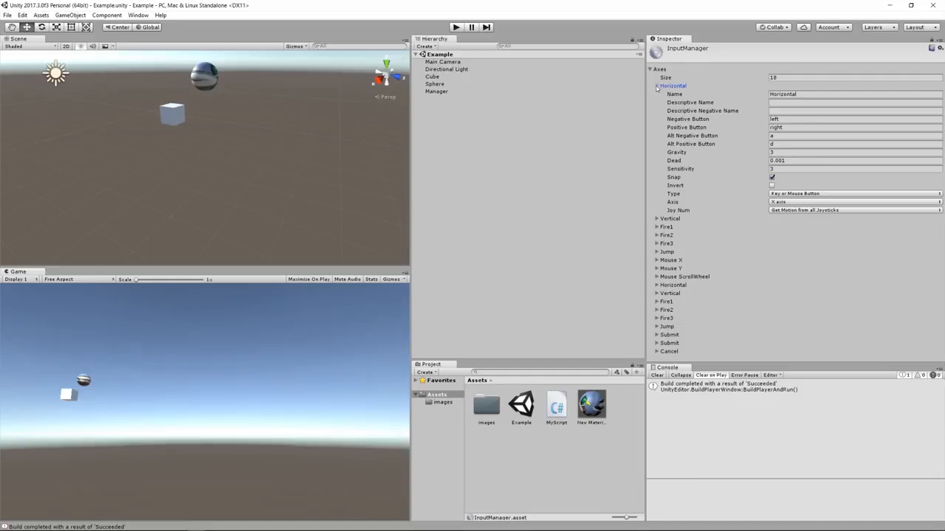
left_click(657, 86)
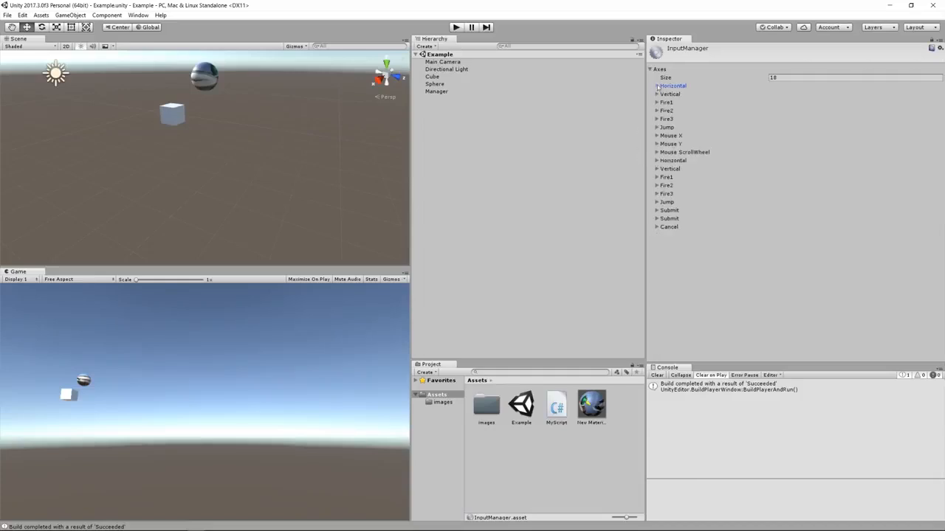
left_click(657, 86)
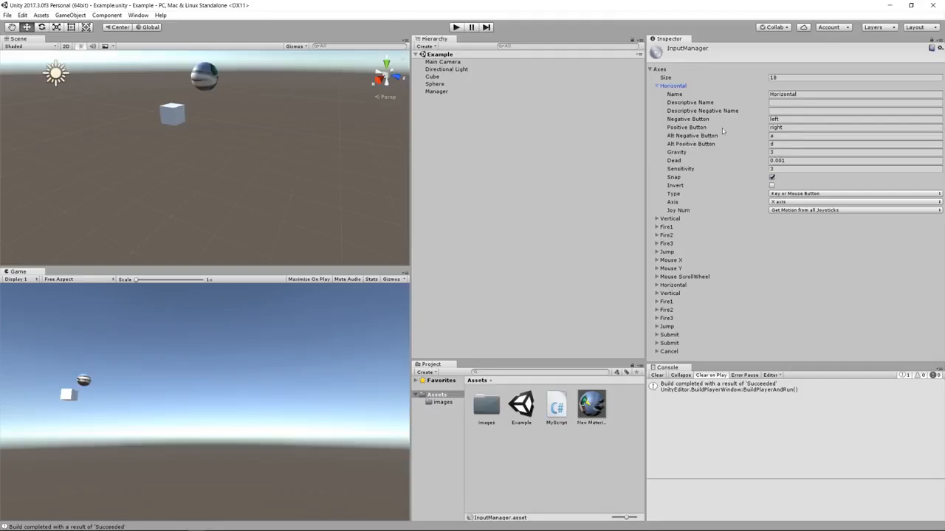
Step: For the first Horizontal axis's Negative Button, review the key naming conventions for arrow, keypad and joystick buttons in the Unity manual in the browser
left_click(788, 119)
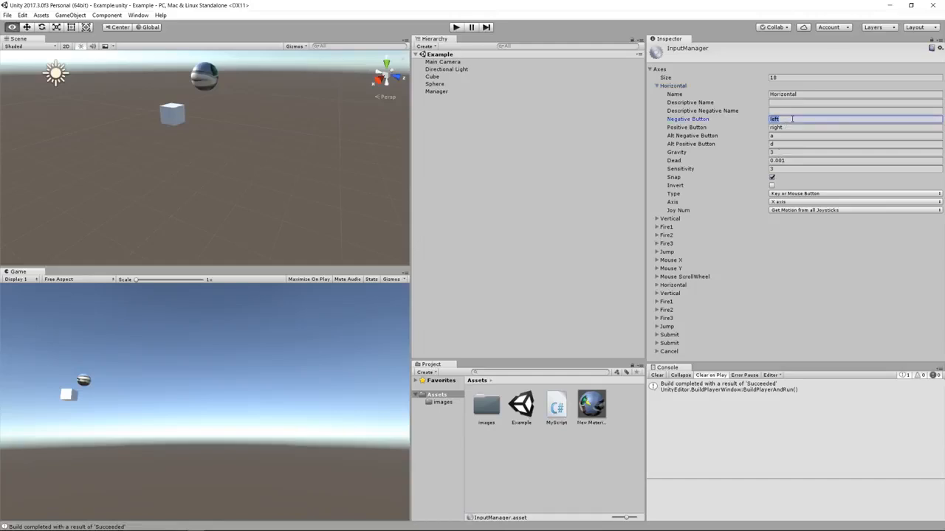
key("alt+Tab")
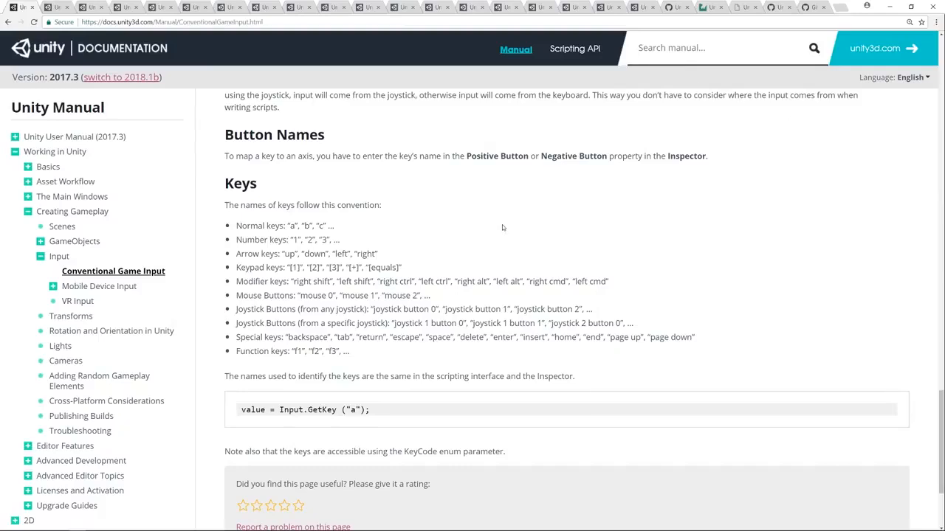
double_click(344, 255)
double_click(373, 254)
double_click(295, 268)
left_click(299, 268)
left_click_drag(393, 323, 465, 322)
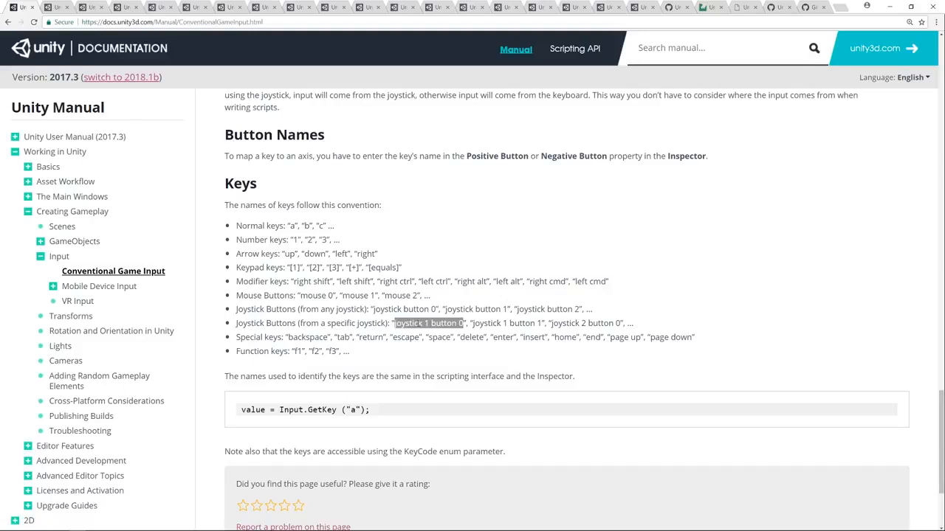
key("alt+Tab")
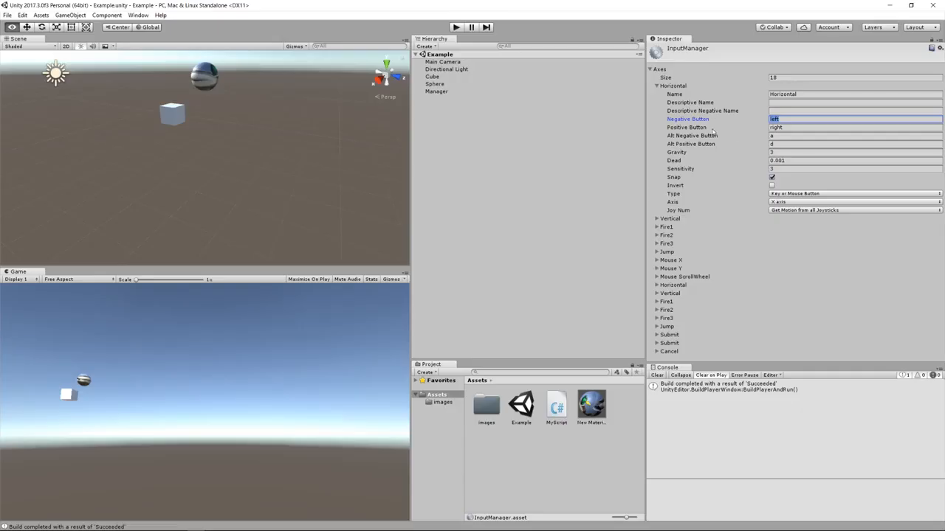
key("alt+Tab")
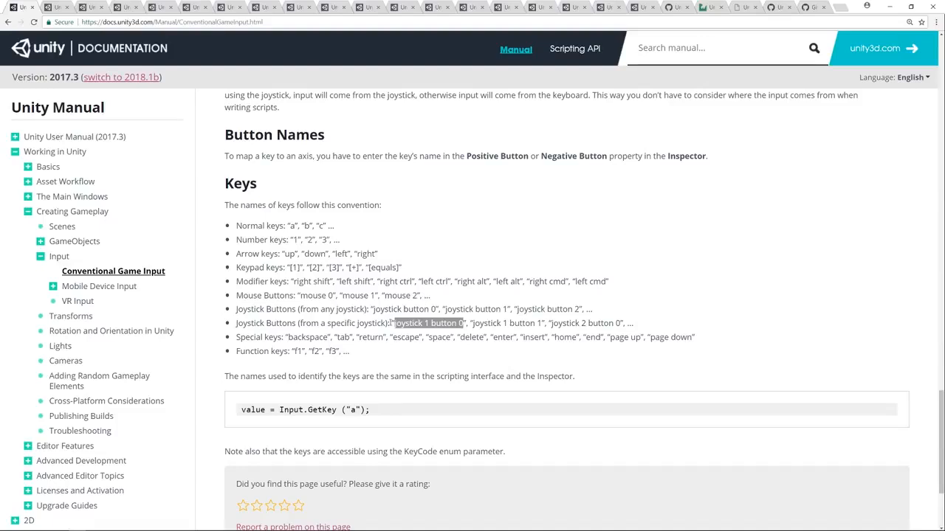
Step: Return to Unity and expand both Horizontal axes to compare their key and joystick settings
key("alt+Tab")
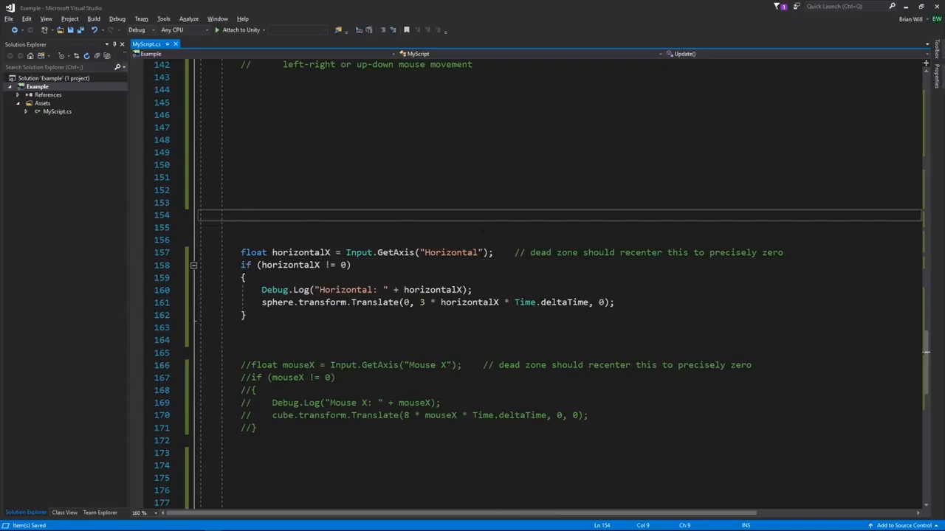
key("alt+Tab")
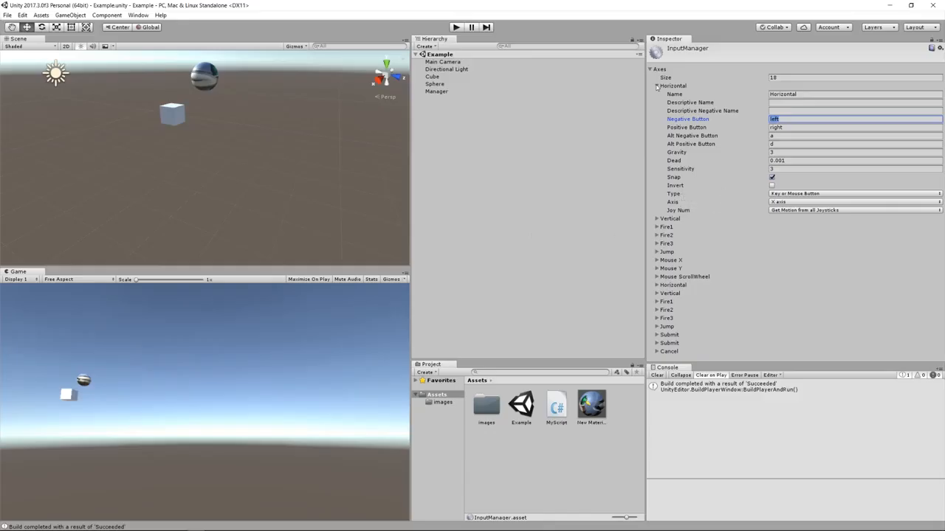
left_click(656, 86)
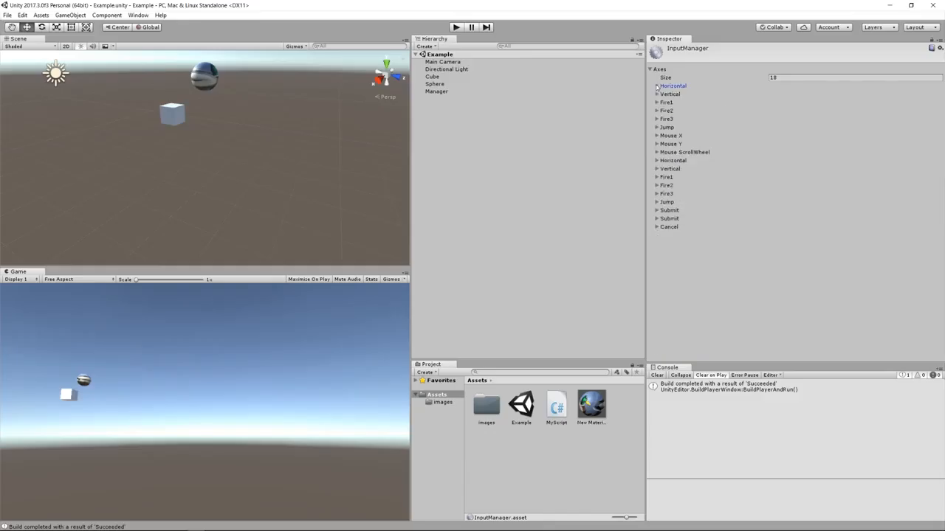
left_click(656, 161)
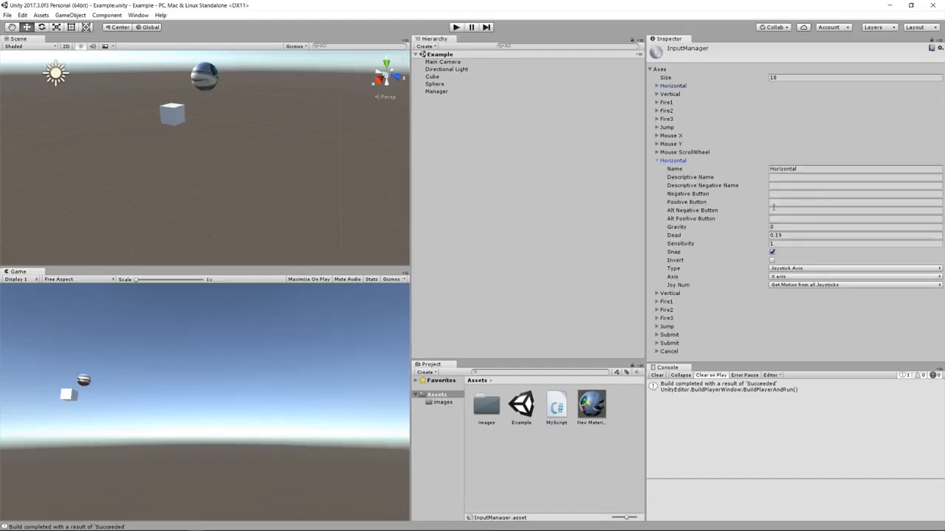
left_click(656, 86)
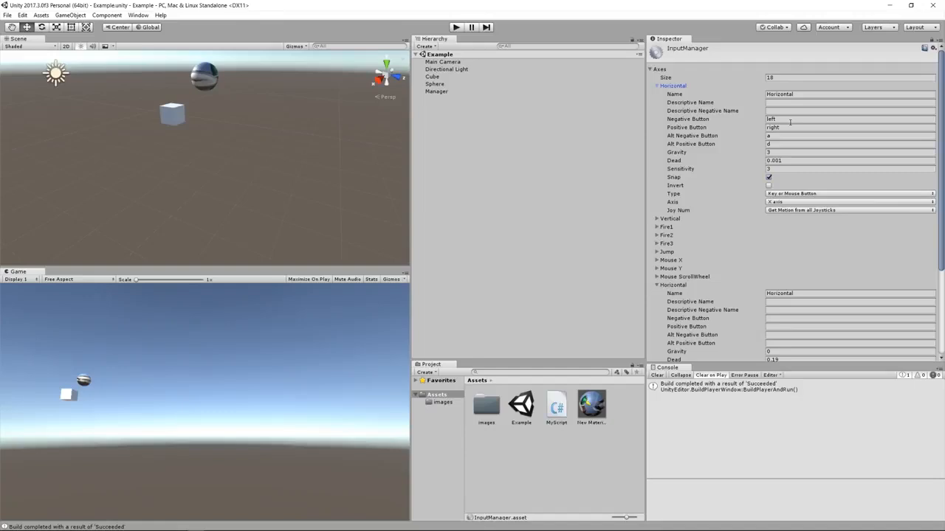
Step: Switch to Visual Studio and examine how MyScript.cs reads the Horizontal axis, logs horizontalX and translates the sphere with a factor of 3
key("alt+Tab")
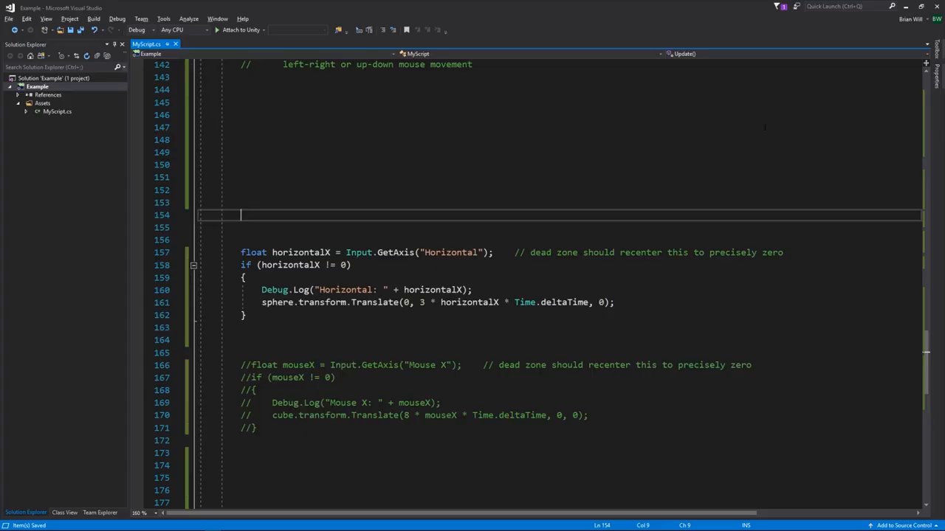
left_click_drag(330, 253, 272, 253)
left_click(291, 229)
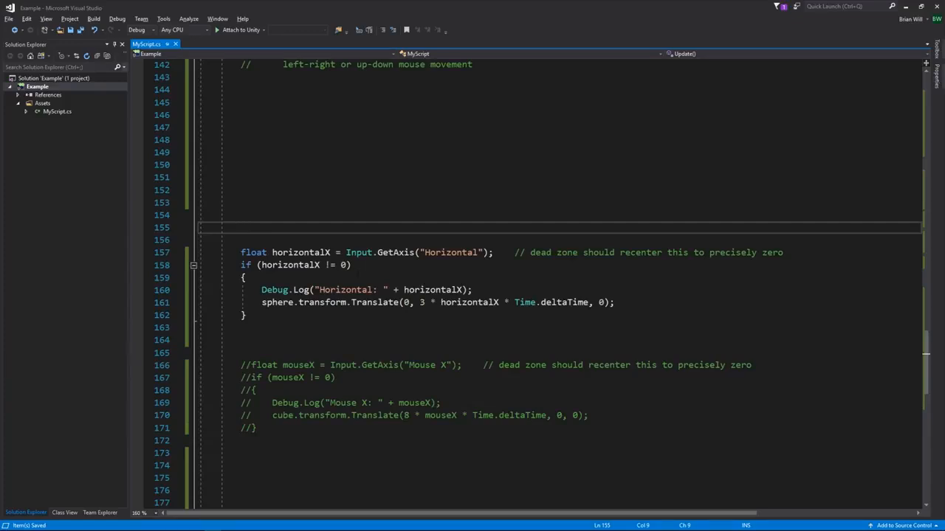
left_click_drag(472, 290, 266, 290)
left_click(444, 292)
double_click(315, 253)
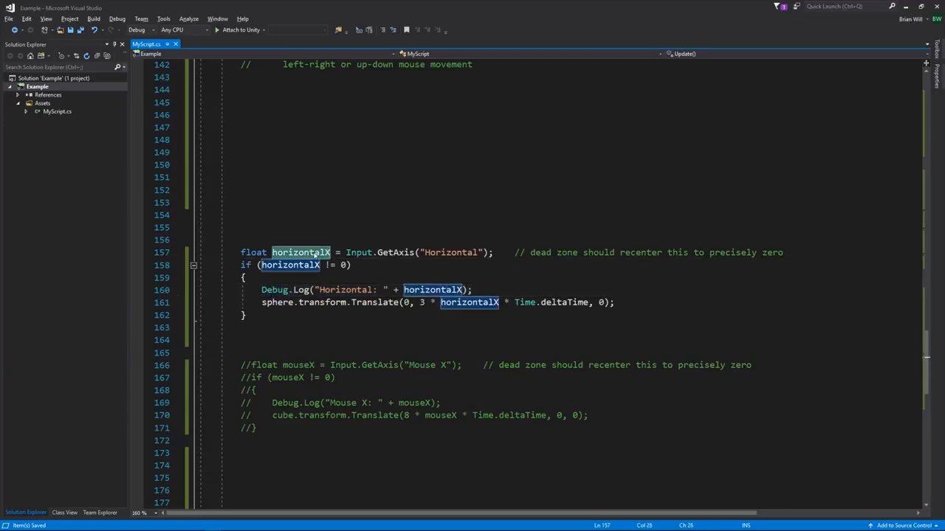
left_click(494, 290)
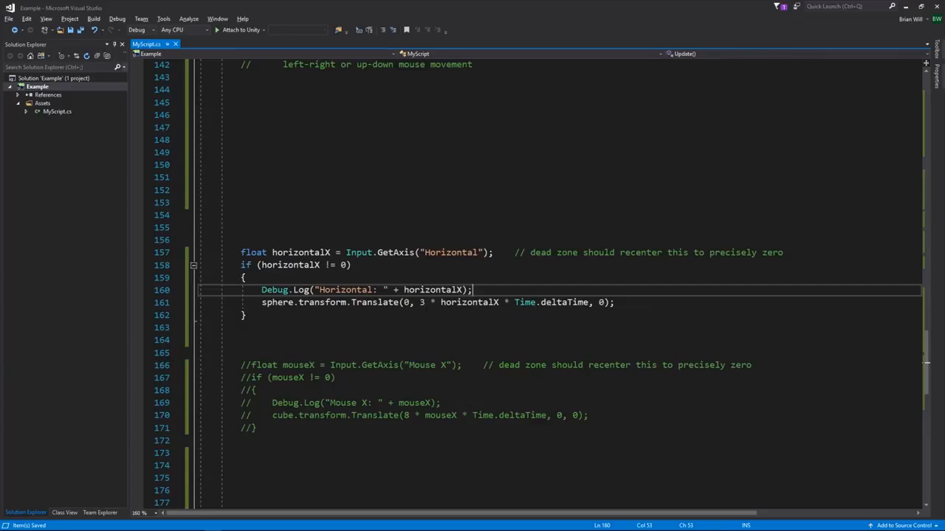
left_click_drag(420, 303, 441, 302)
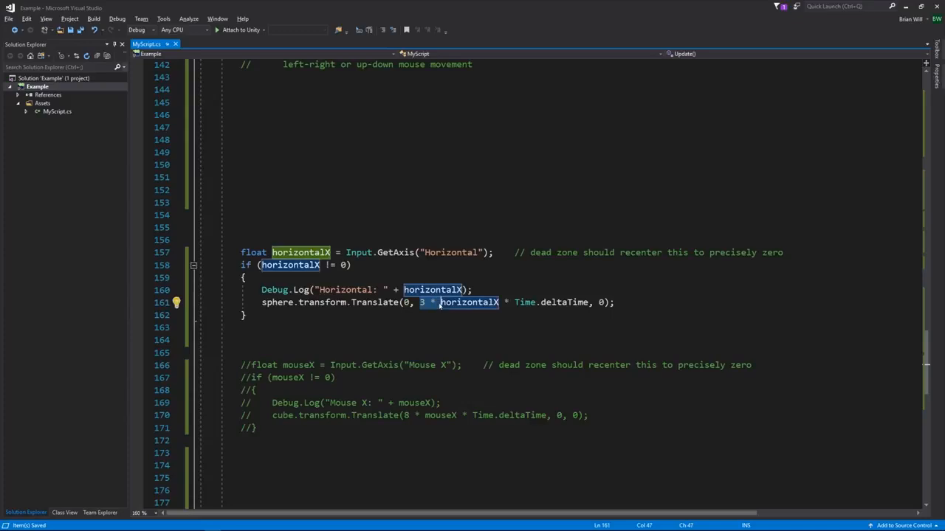
left_click(474, 290)
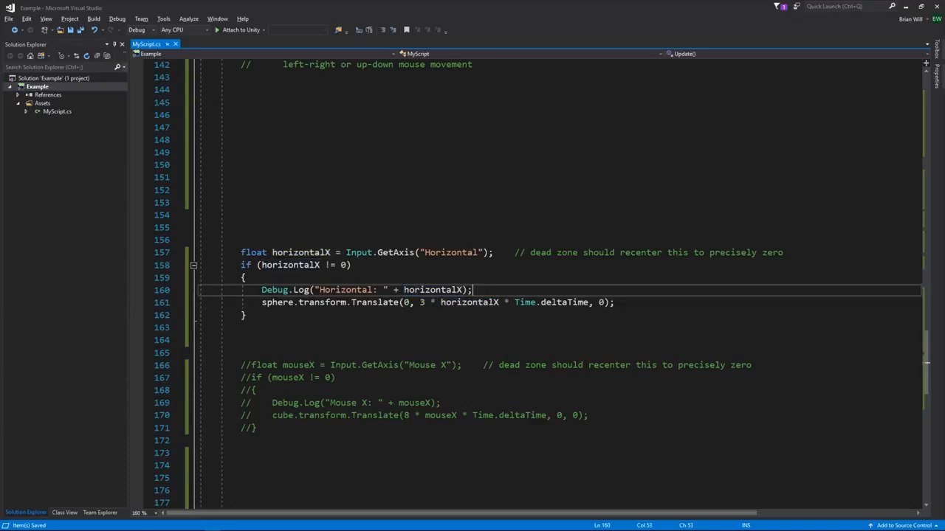
left_click(420, 303)
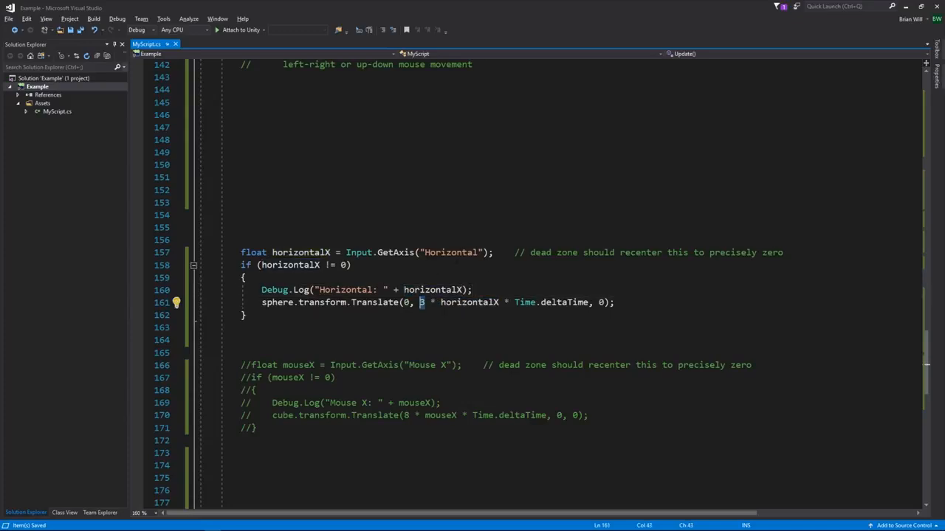
left_click(473, 290)
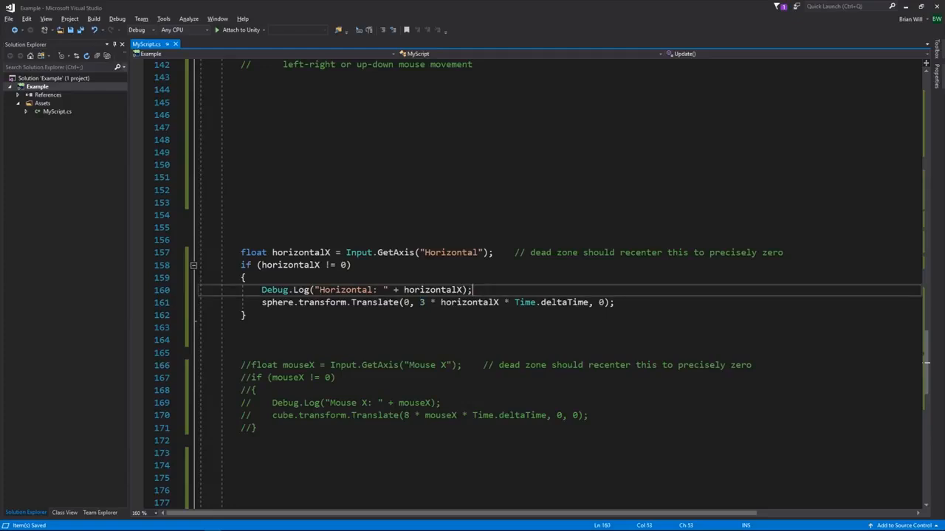
Step: Switch to Unity, run the scene in play mode, and move the sphere with negative Horizontal input
key("alt+Tab")
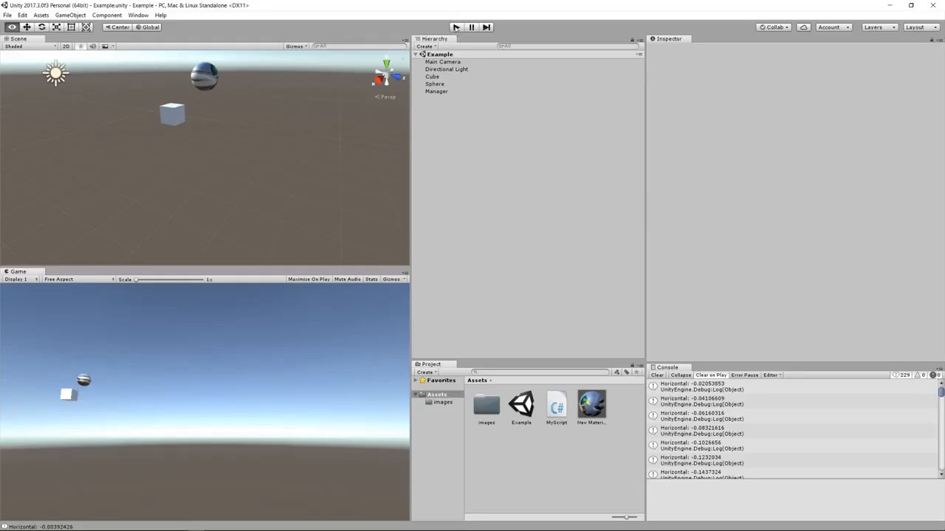
key("alt+Tab")
key("alt+Tab")
left_click(455, 27)
key("ctrl+p")
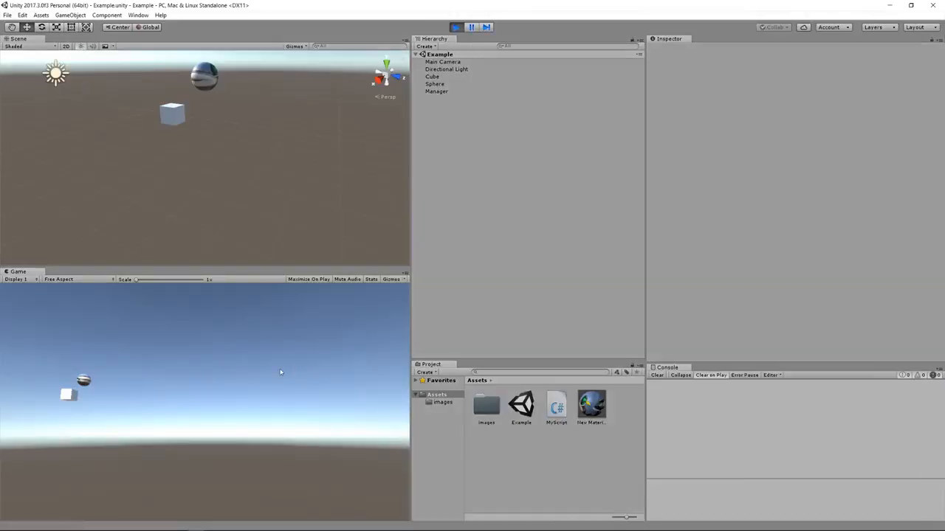
key("Left")
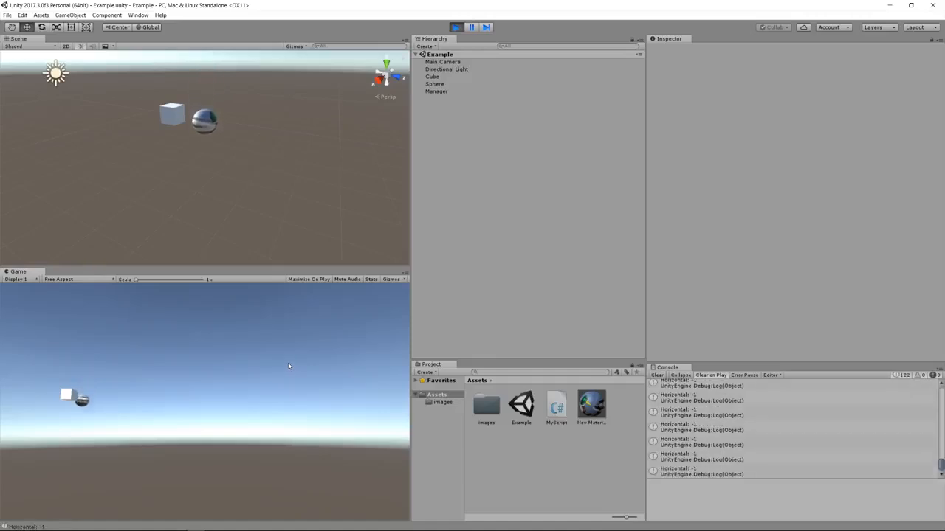
Step: Review the sphere's Translate expression 3 * horizontalX * Time.deltaTime in Visual Studio, then return to the running scene in Unity
key("alt+Tab")
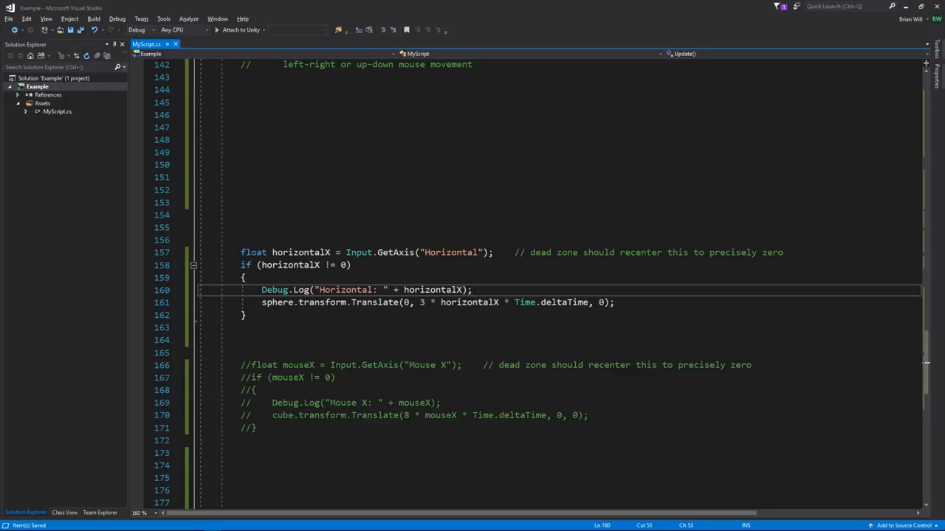
left_click_drag(420, 302, 588, 303)
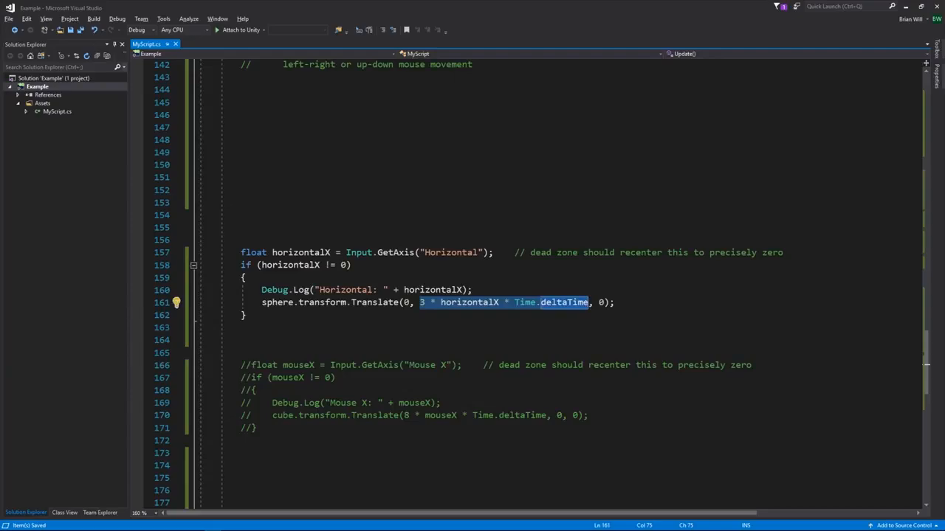
key("alt+Tab")
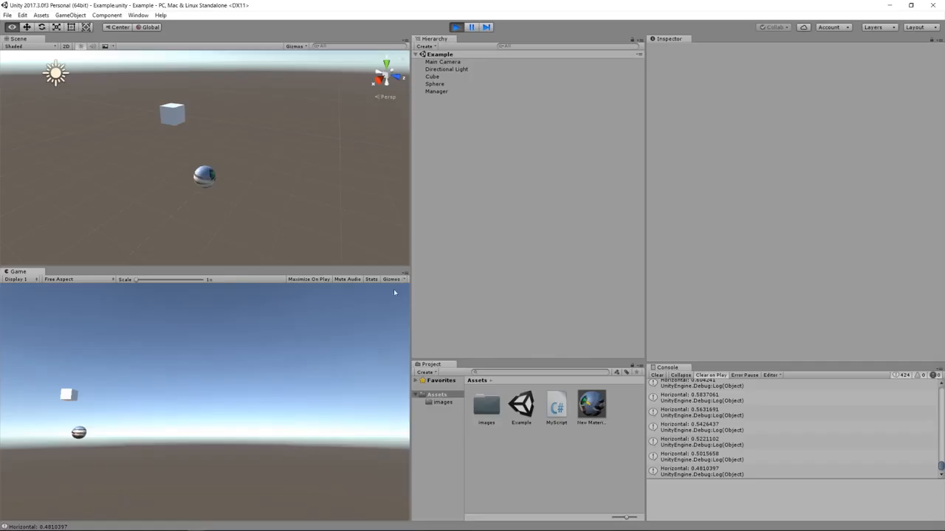
Step: Alternate positive and negative Horizontal input to move the sphere up and down while watching the logged axis values
key("Right")
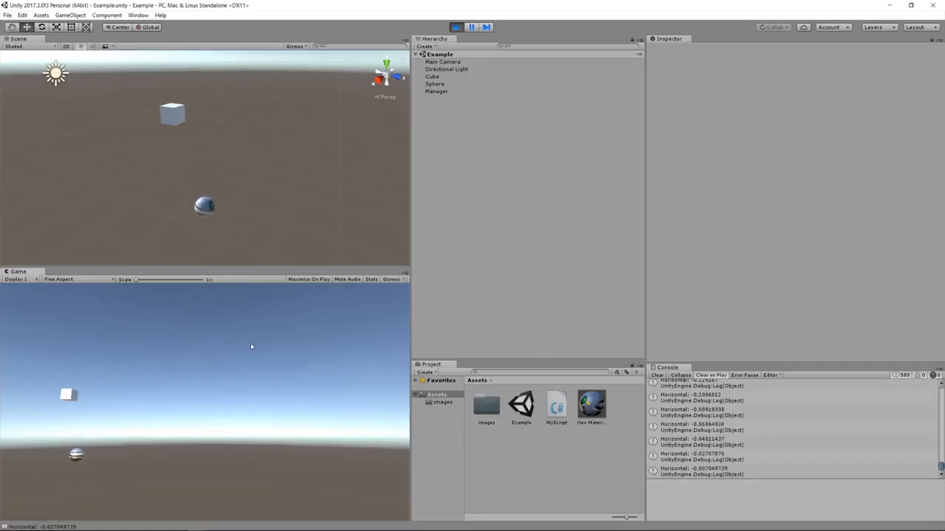
key("Left")
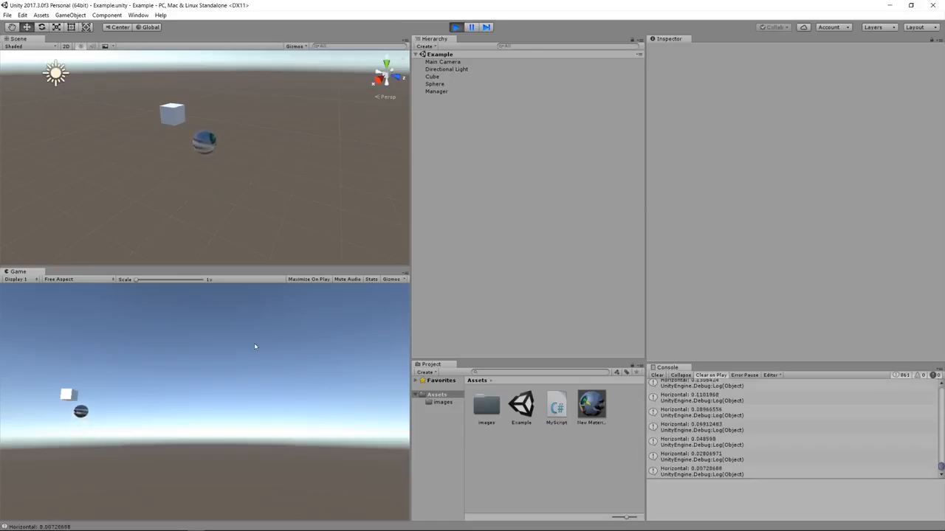
key("Right")
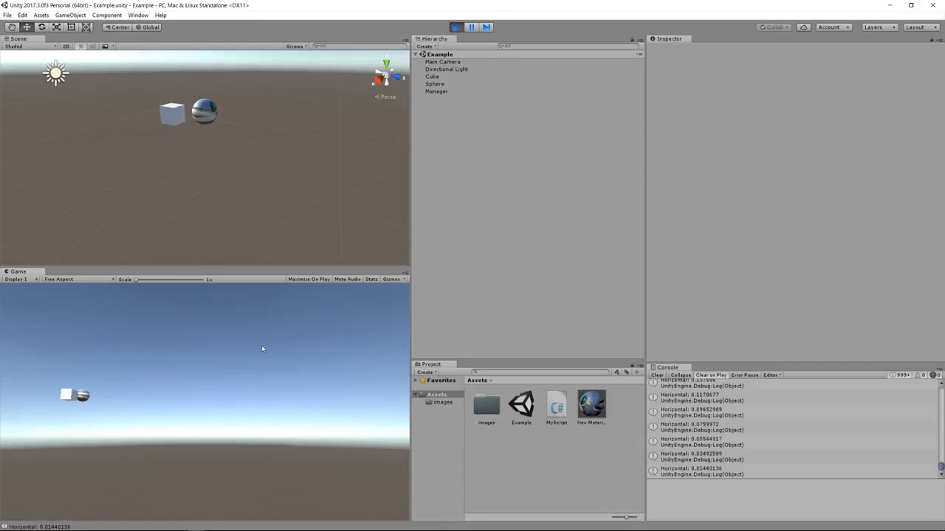
key("Left")
key("Right")
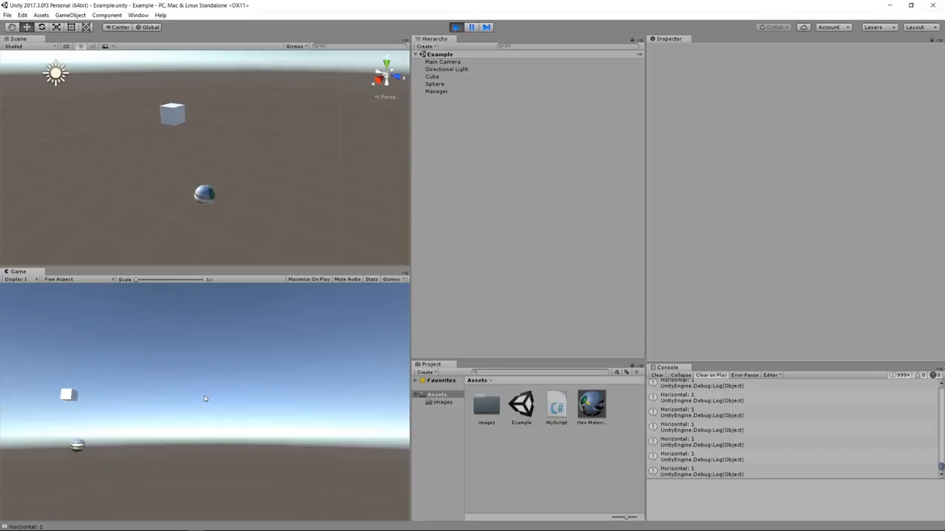
Step: Alternate negative and positive Horizontal input to move the sphere in the running scene, and stop play mode
key("Left")
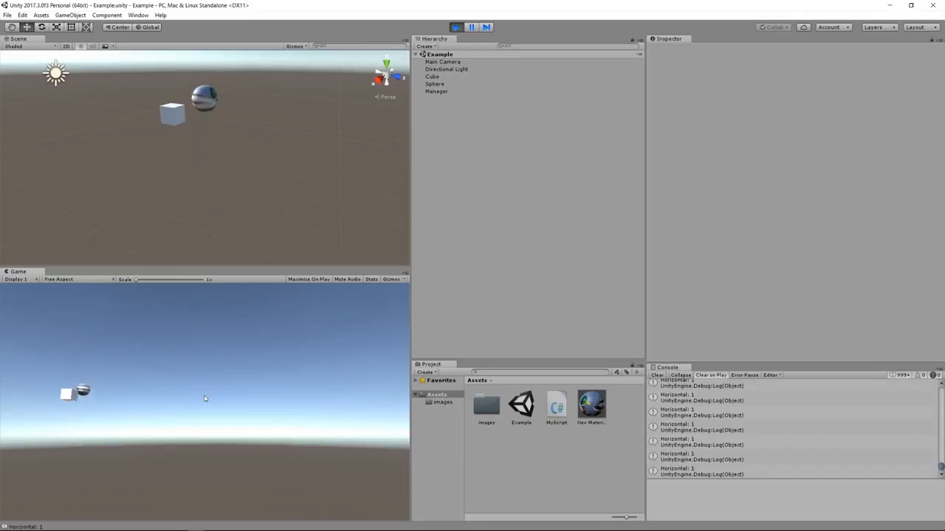
key("Right")
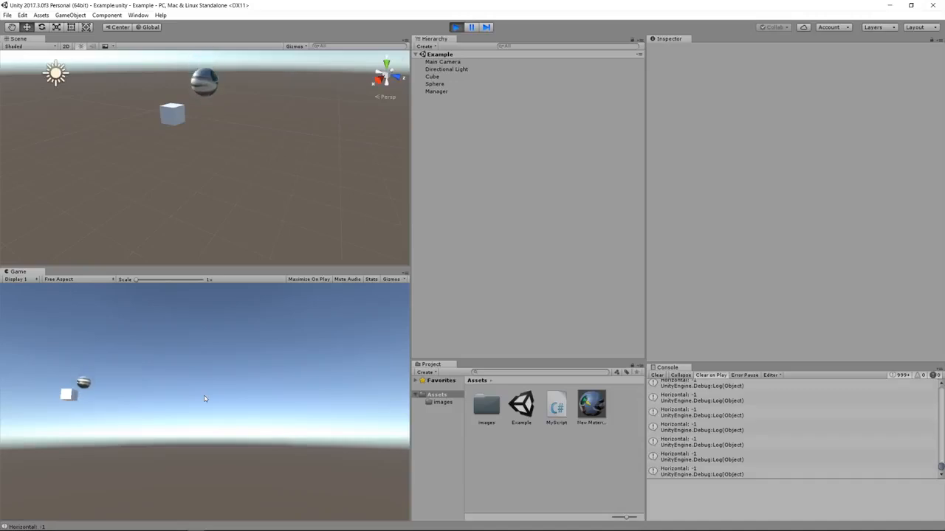
key("Left")
key("Left")
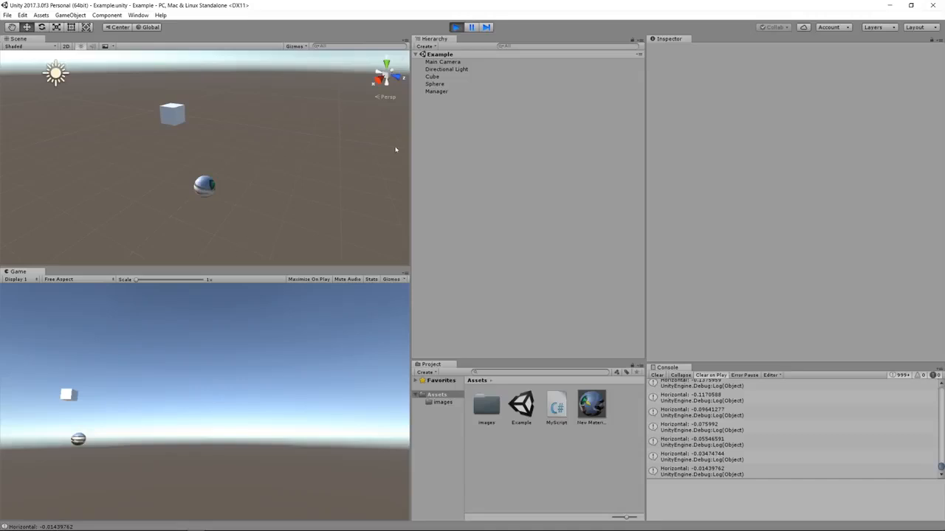
left_click(456, 26)
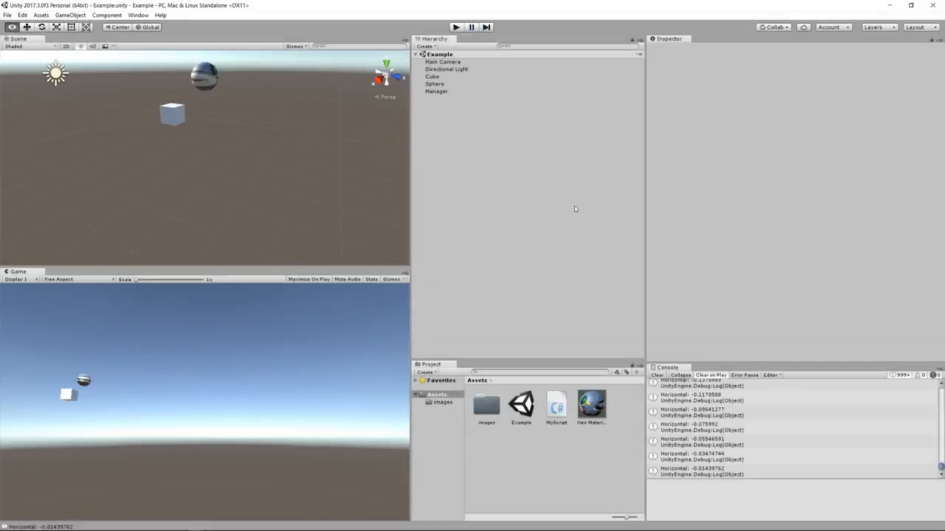
Step: Open the project's Input settings, expand the Mouse X entry, and review its Axis choices, keeping X axis
left_click(22, 15)
mouse_move(93, 250)
left_click(164, 244)
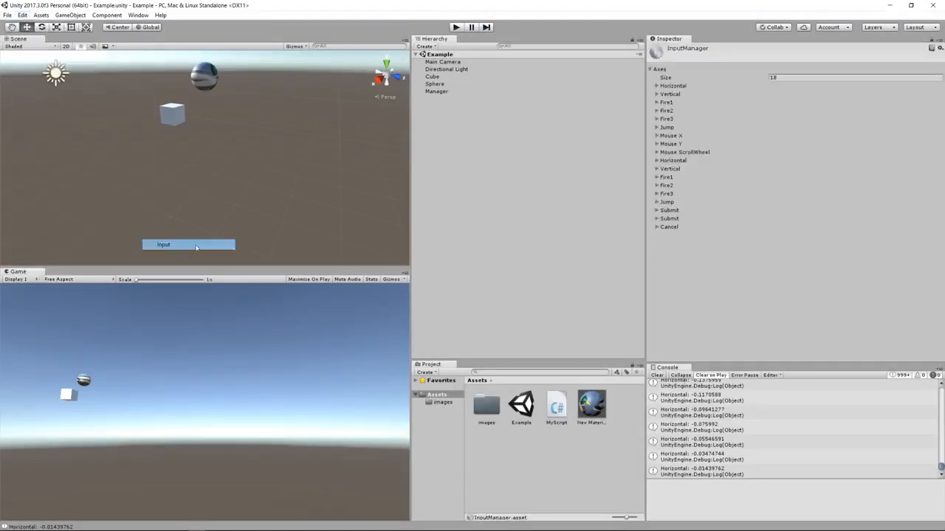
left_click(656, 136)
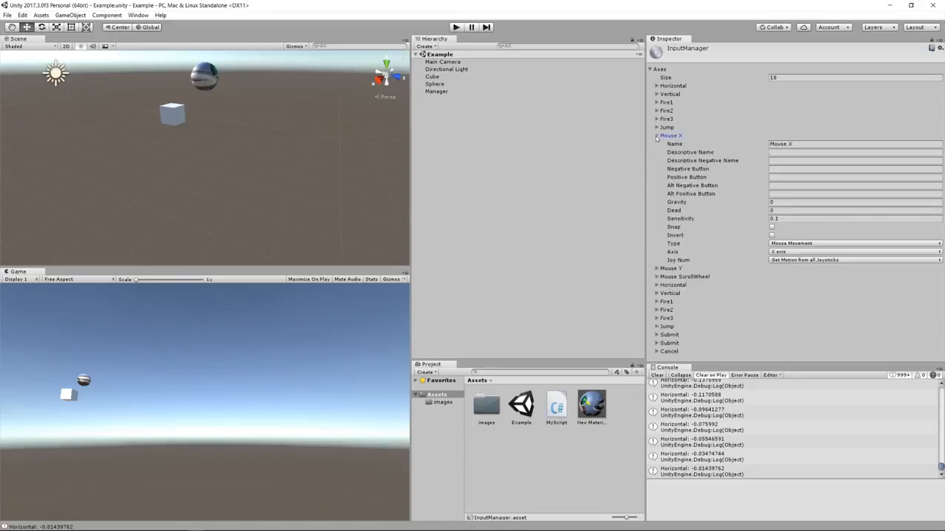
left_click(824, 255)
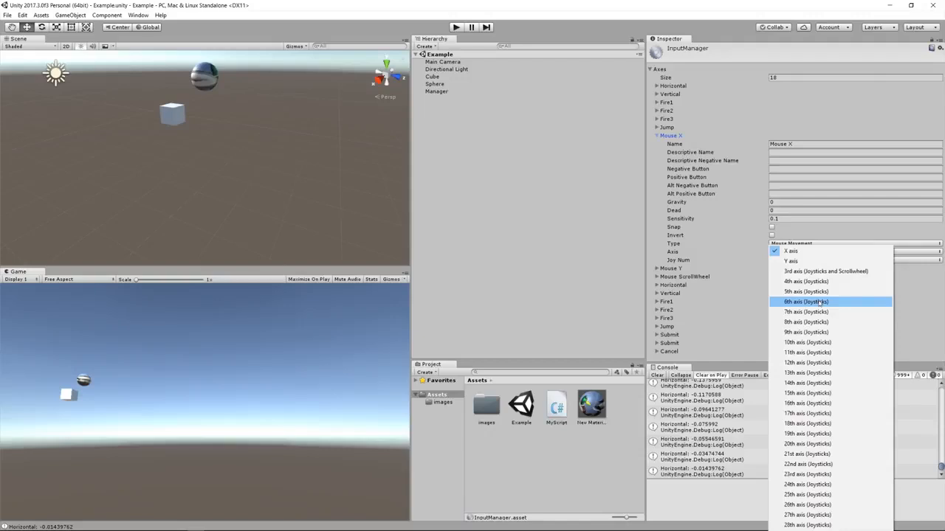
left_click(791, 251)
Step: Check the joystick Fire1 entry briefly, collapse it, and examine the Sensitivity field of the Mouse X entry
left_click(656, 301)
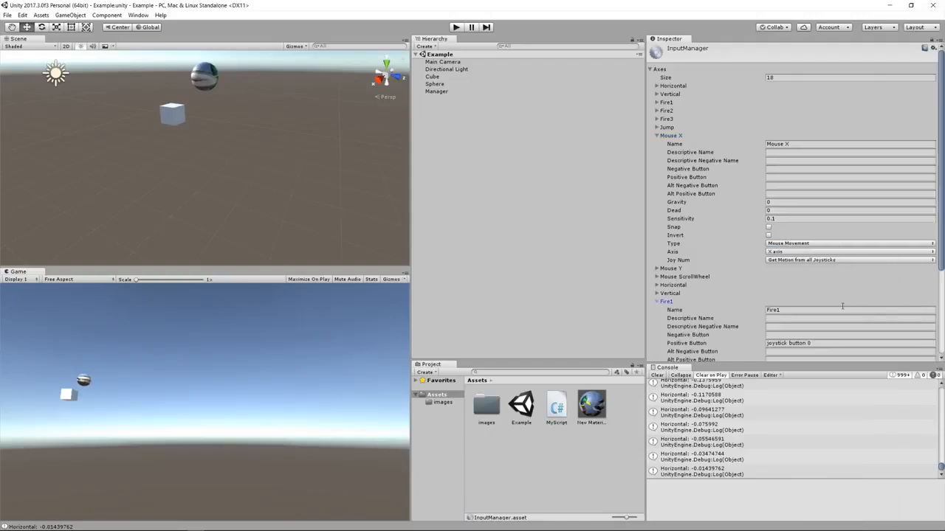
left_click(656, 303)
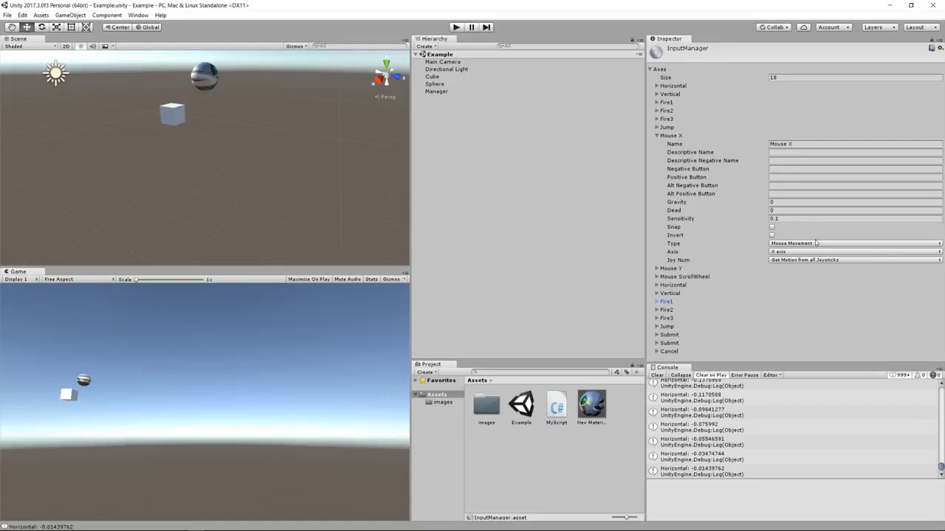
left_click(784, 219)
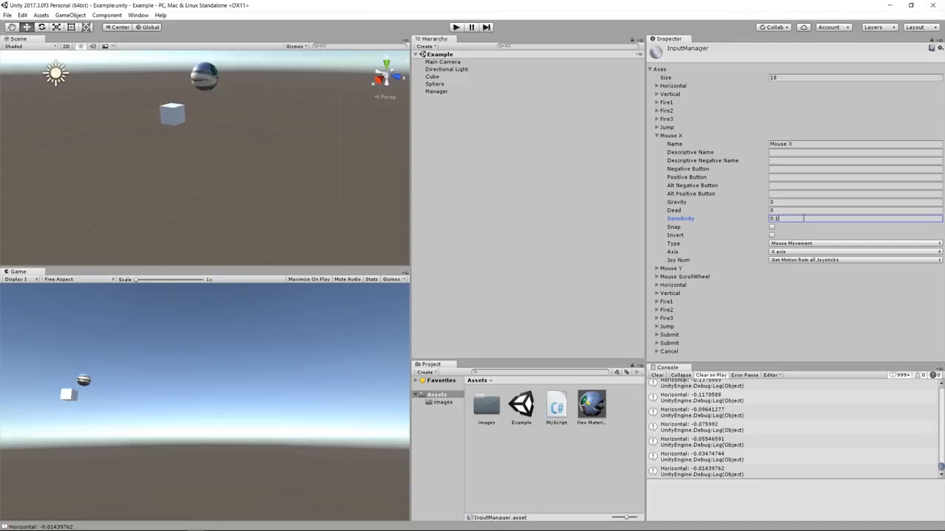
key("Tab")
key("Tab")
Step: Switch to Visual Studio, comment out the Horizontal axis block in MyScript.cs, and uncomment the Mouse X block
key("alt+Tab")
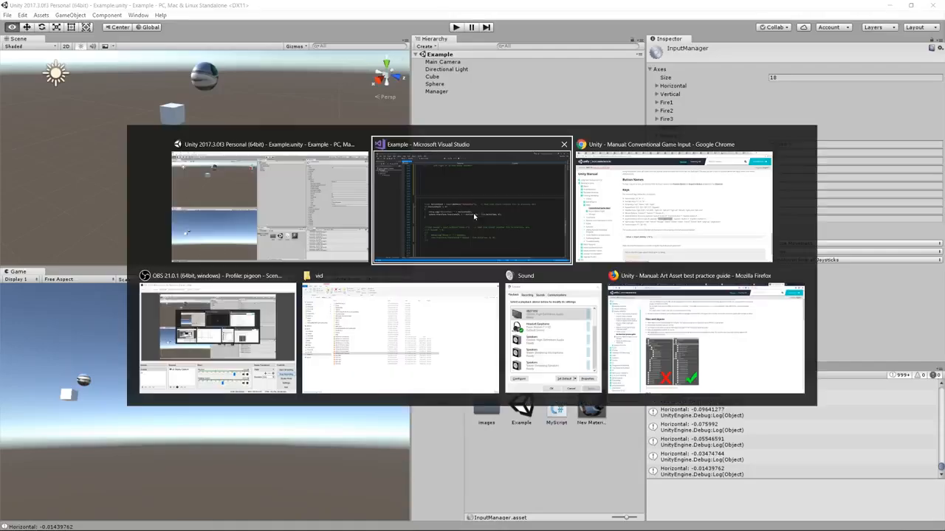
left_click_drag(246, 316, 240, 252)
key("ctrl+k")
key("ctrl+c")
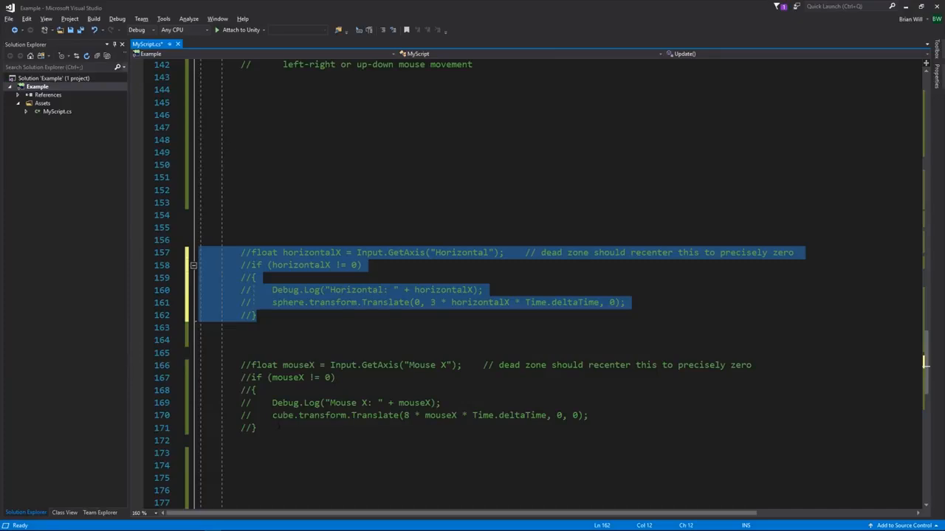
left_click_drag(257, 428, 241, 364)
key("ctrl+k")
key("ctrl+u")
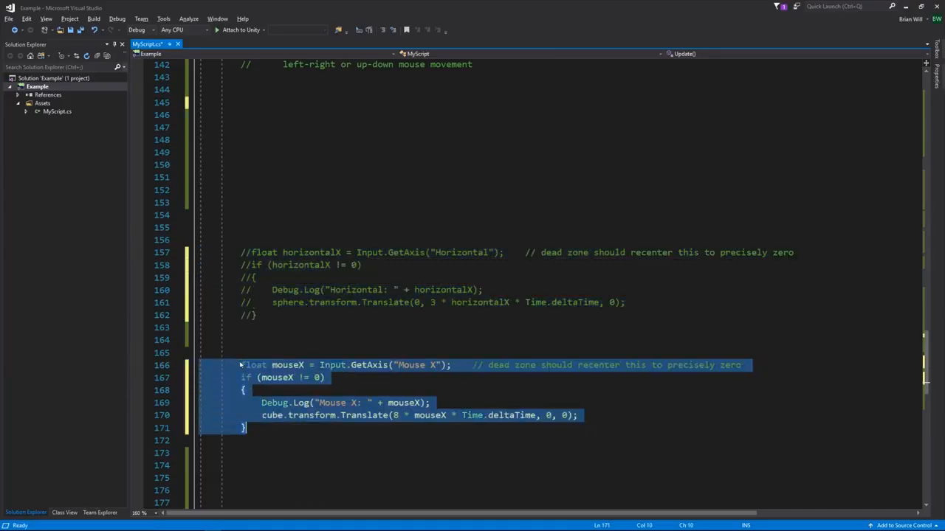
left_click(364, 341)
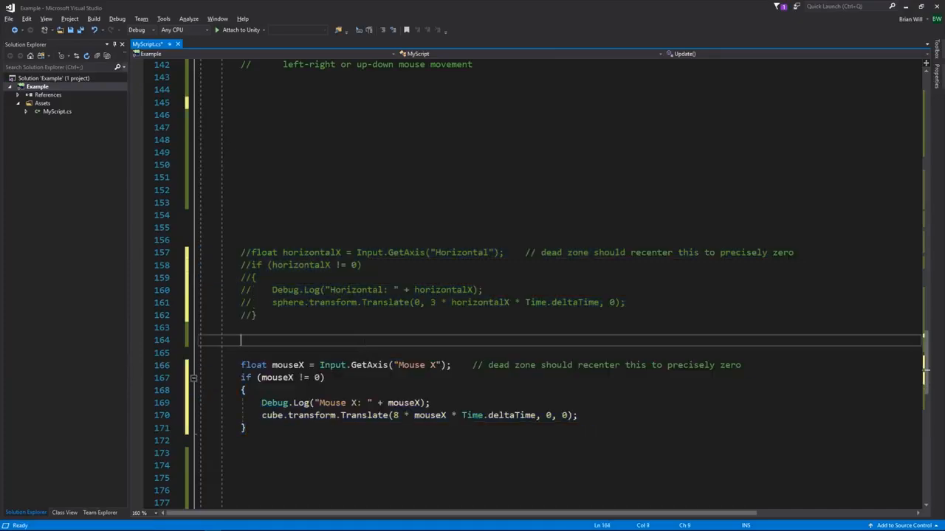
Step: Examine how the Mouse X block reads mouseX, logs it, and translates the cube by 8 * mouseX * Time.deltaTime
double_click(289, 365)
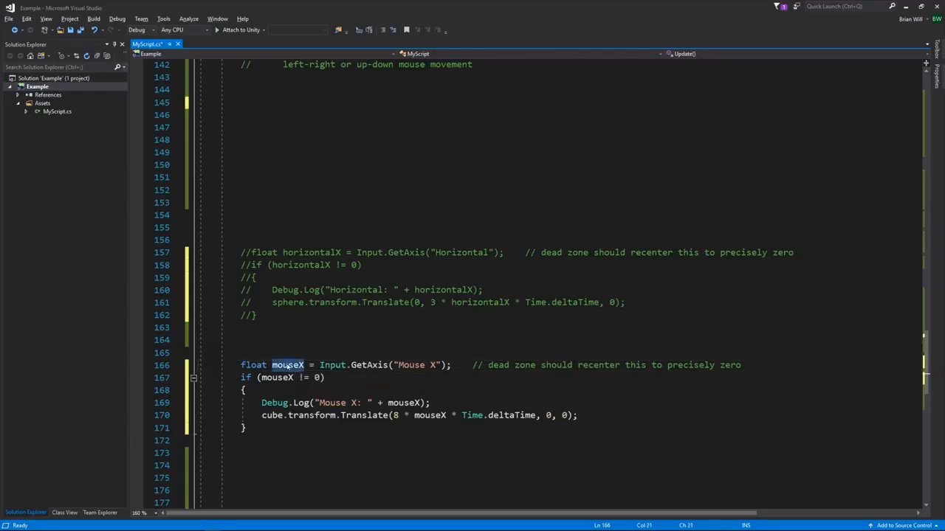
left_click(324, 377)
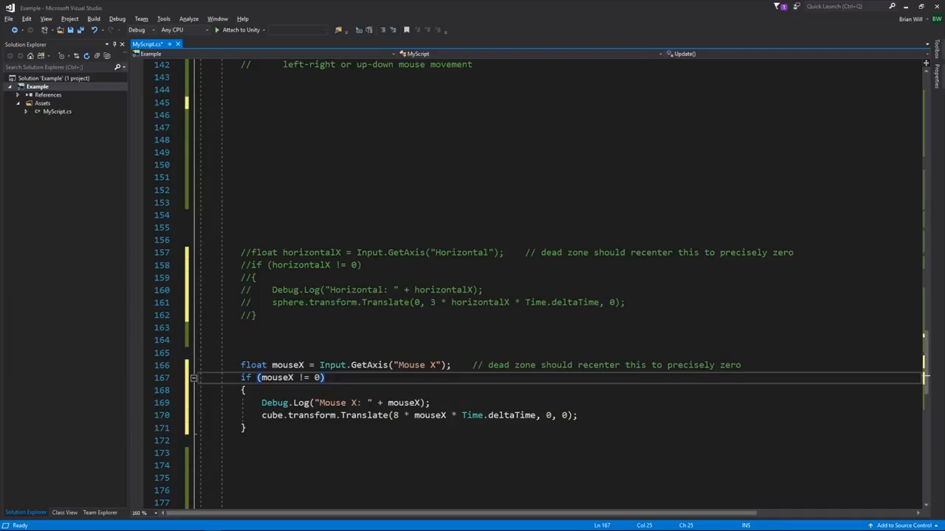
left_click_drag(442, 402, 262, 403)
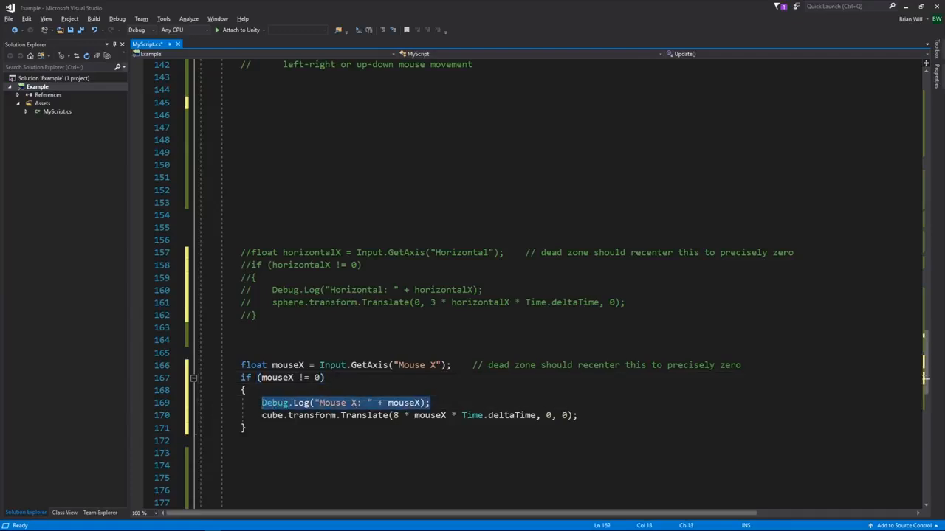
key("End")
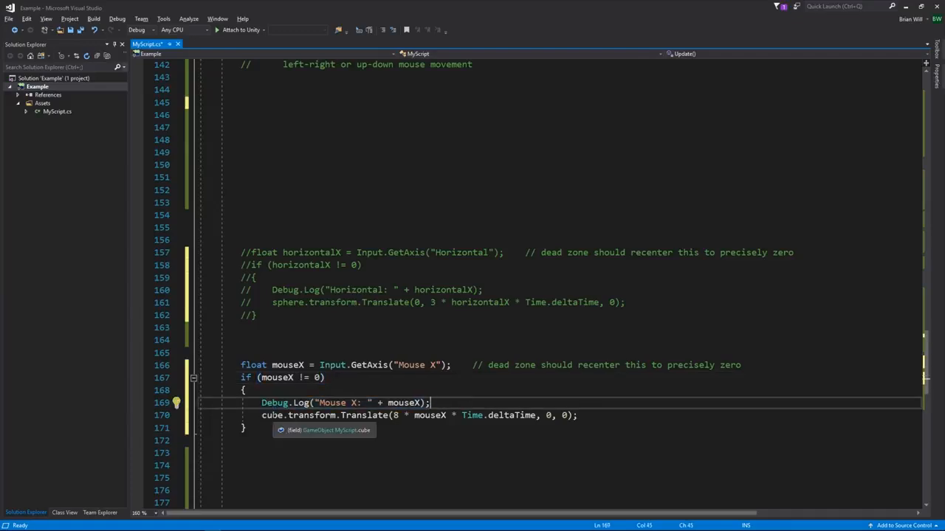
left_click(394, 416)
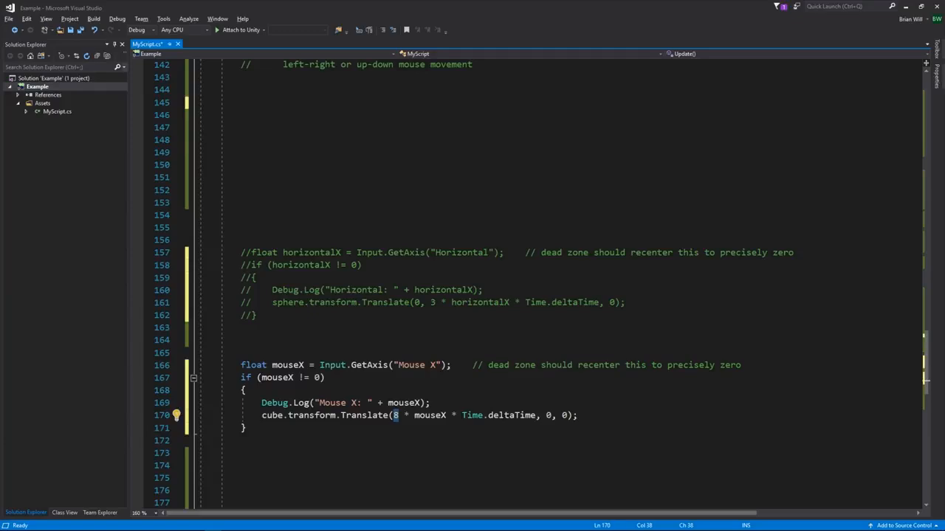
left_click_drag(536, 415, 393, 415)
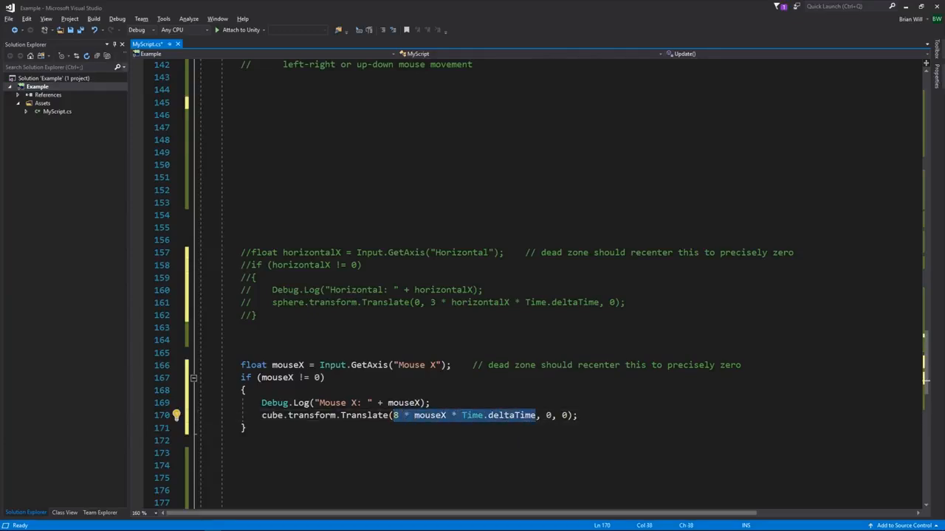
left_click(453, 403)
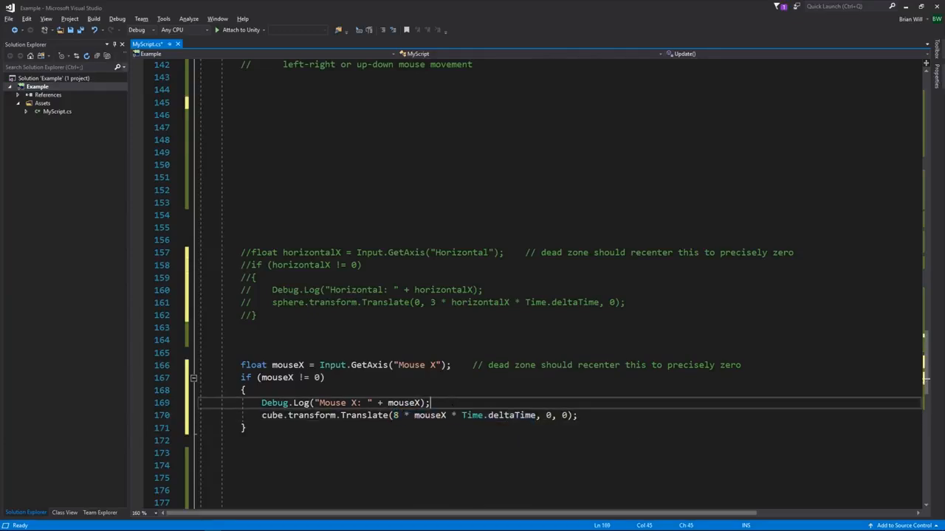
Step: Save MyScript.cs, switch to Unity, and run the scene to test moving the cube with the mouse before stopping play mode
key("ctrl+s")
key("alt+Tab")
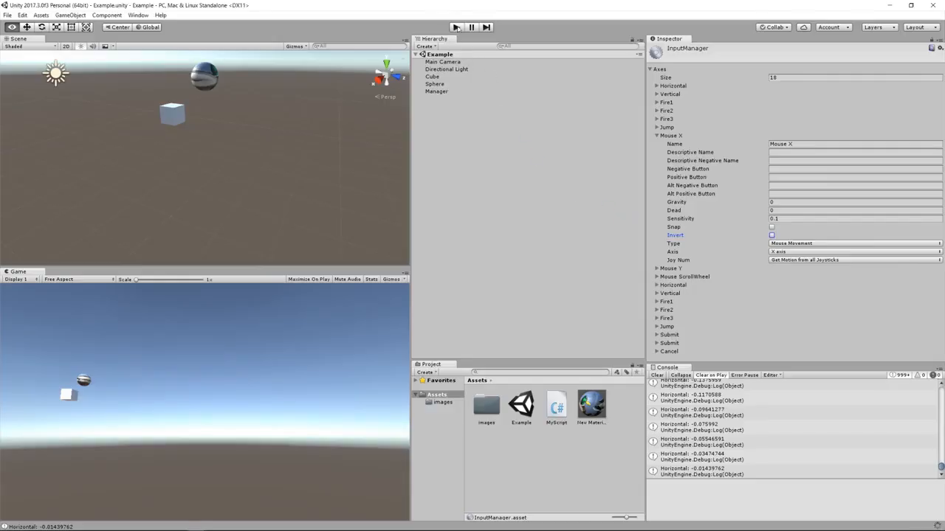
left_click(456, 27)
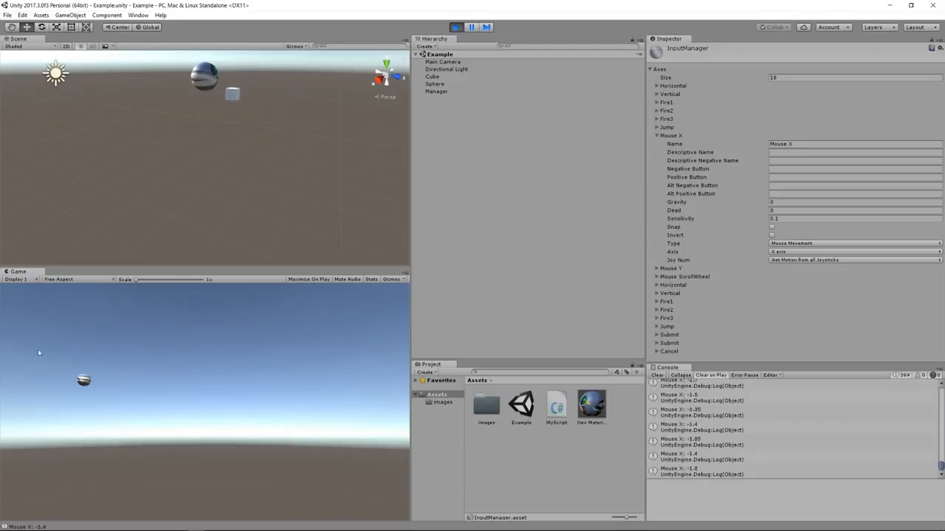
left_click(456, 27)
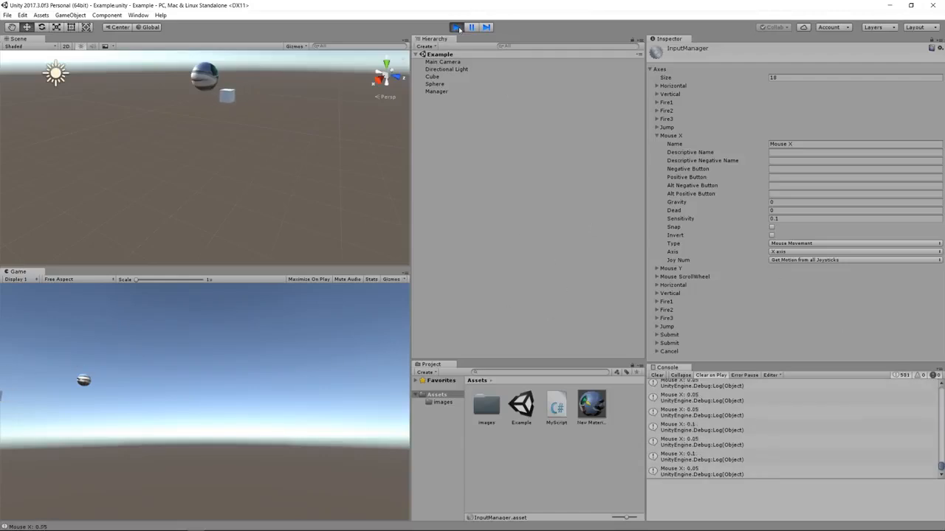
left_click(456, 27)
left_click(455, 28)
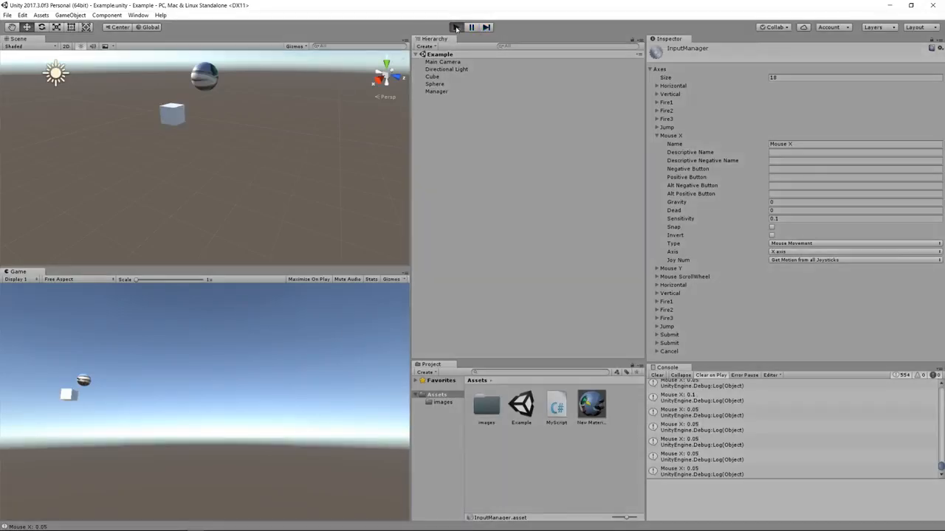
Step: Rerun the scene and try Mouse X Sensitivity values of 0.5 and 1 while moving the cube with the mouse
left_click(456, 27)
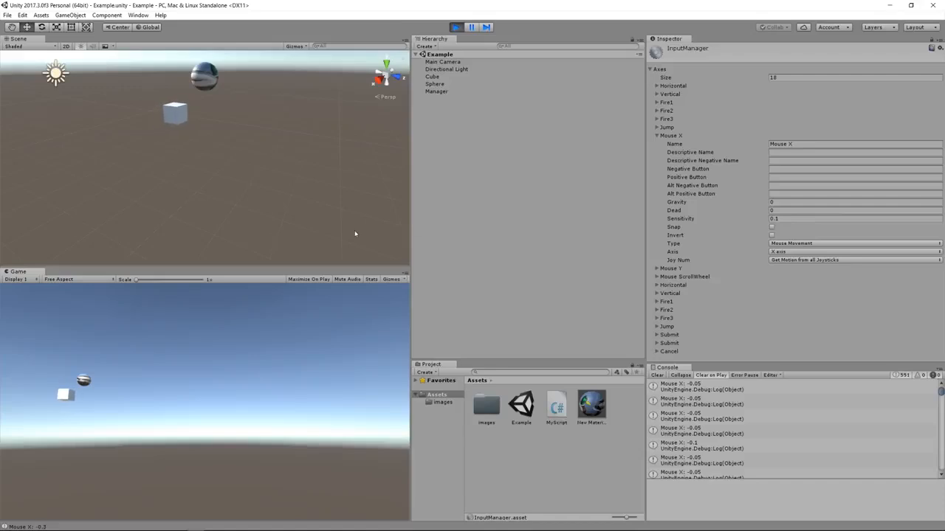
left_click(797, 218)
type("0.5")
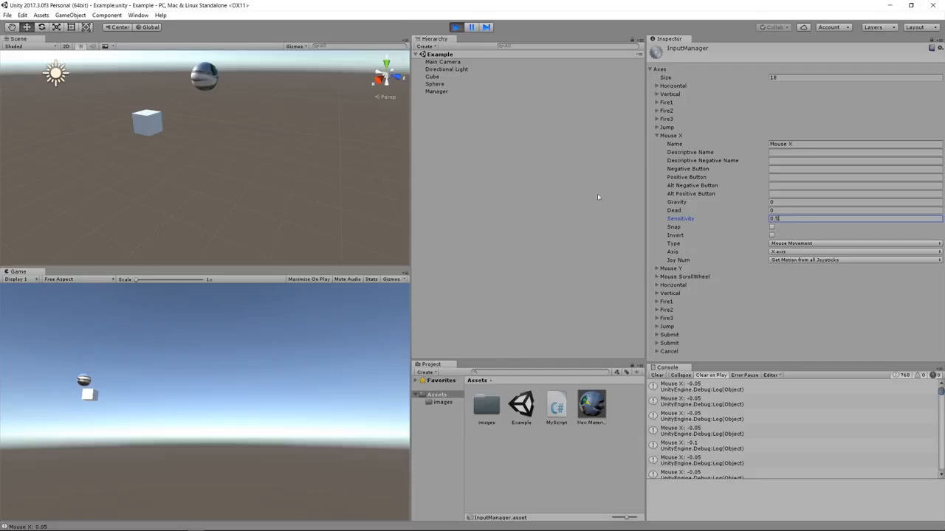
left_click(836, 318)
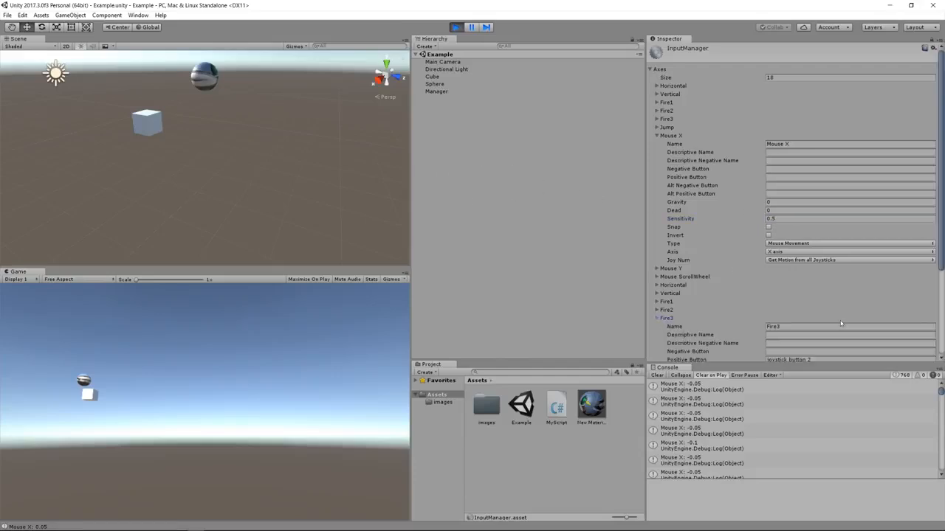
left_click(656, 319)
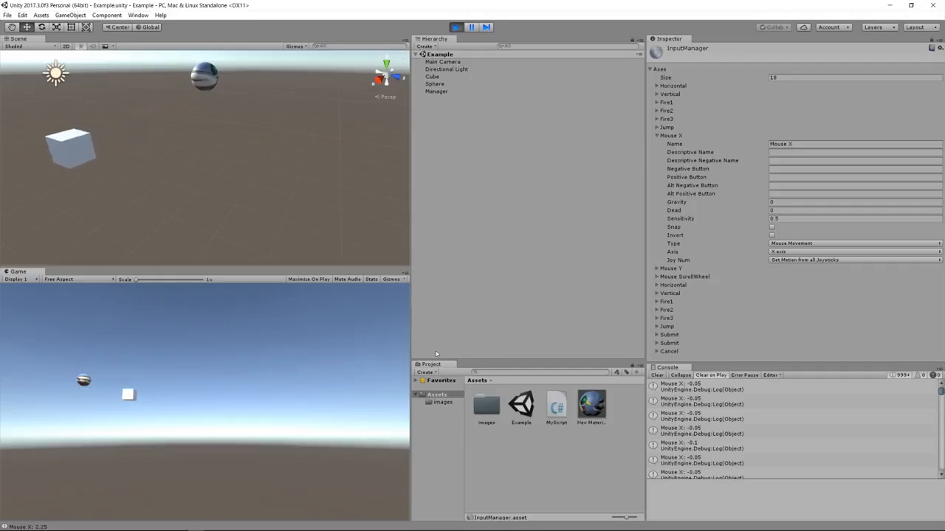
left_click(791, 218)
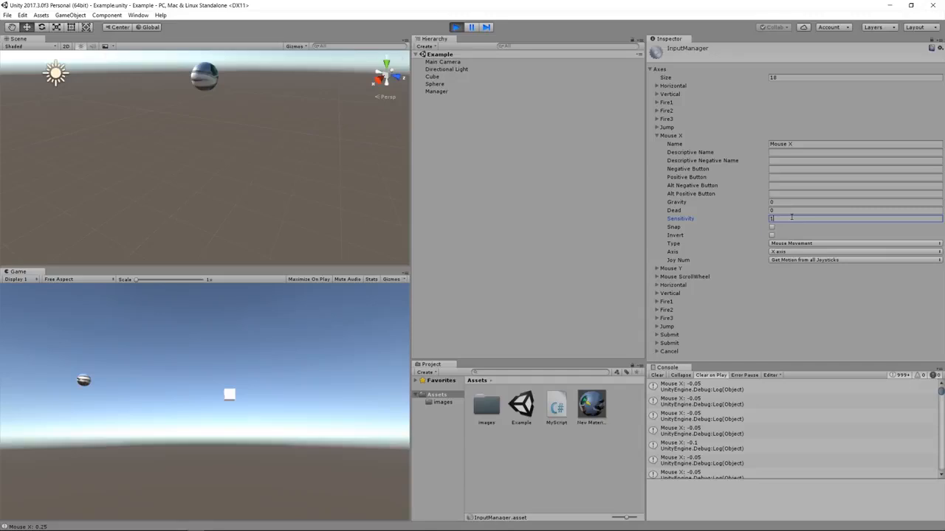
left_click(351, 327)
Step: Set the Mouse X Sensitivity to 0.1 and stop play mode
left_click(796, 220)
key("Return")
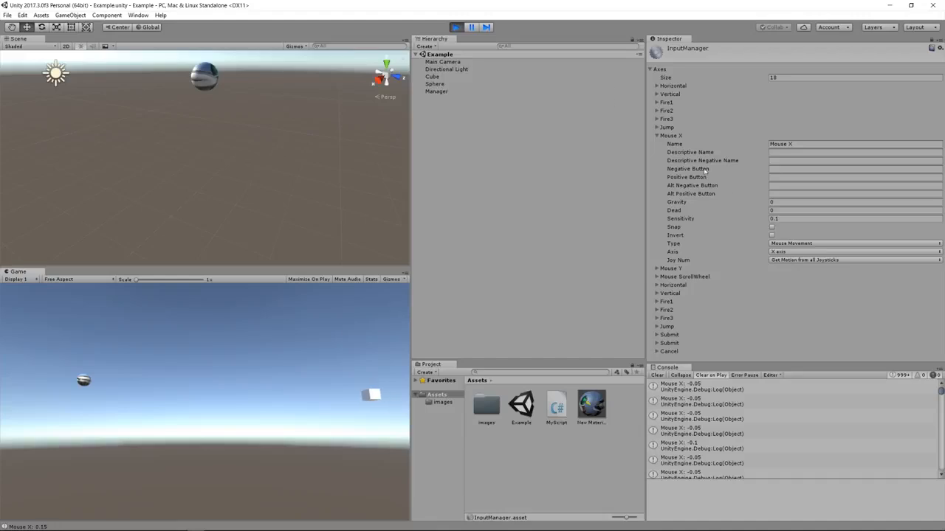
left_click(790, 218)
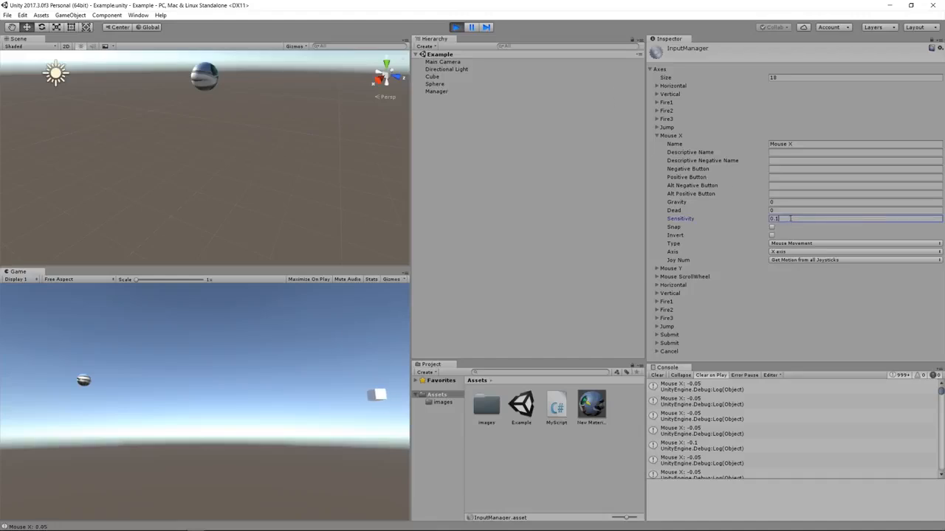
left_click(456, 26)
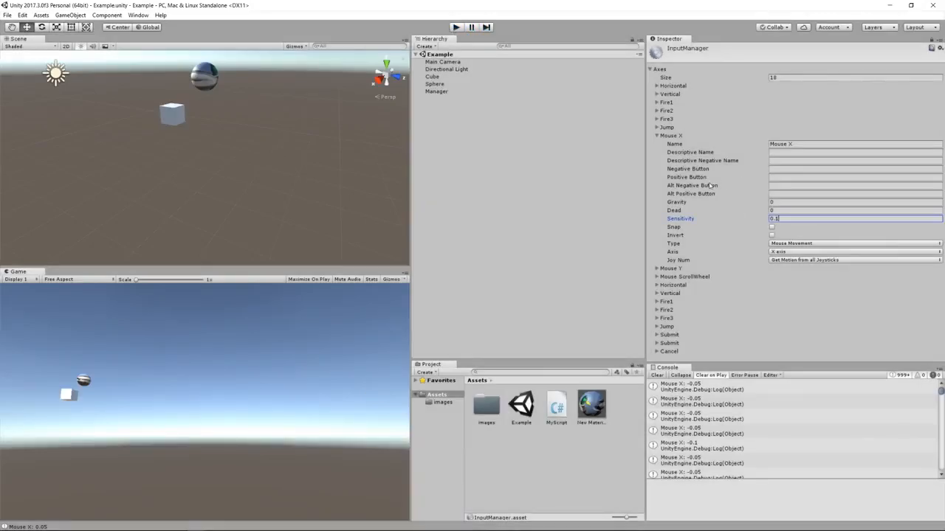
left_click(530, 223)
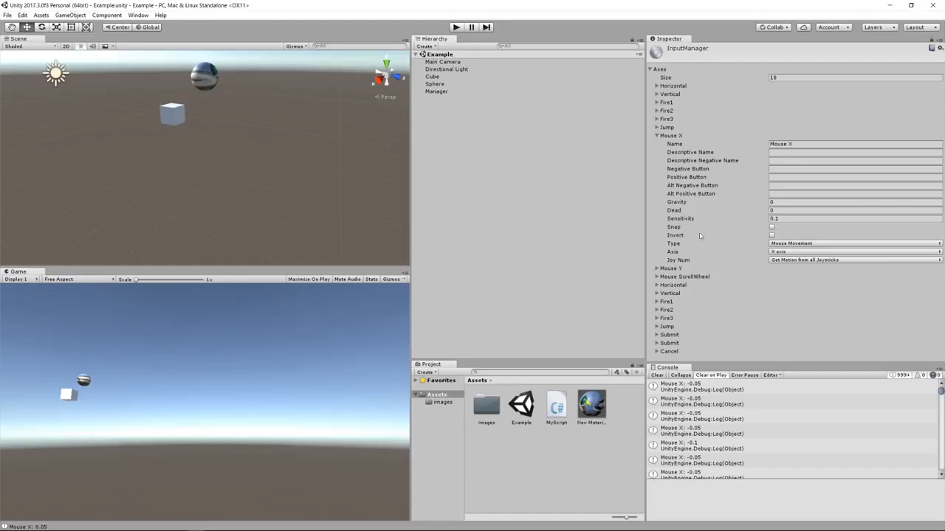
Step: Collapse and reopen the Mouse X entry, and review its Name and Type choices, keeping Mouse Movement
left_click(657, 137)
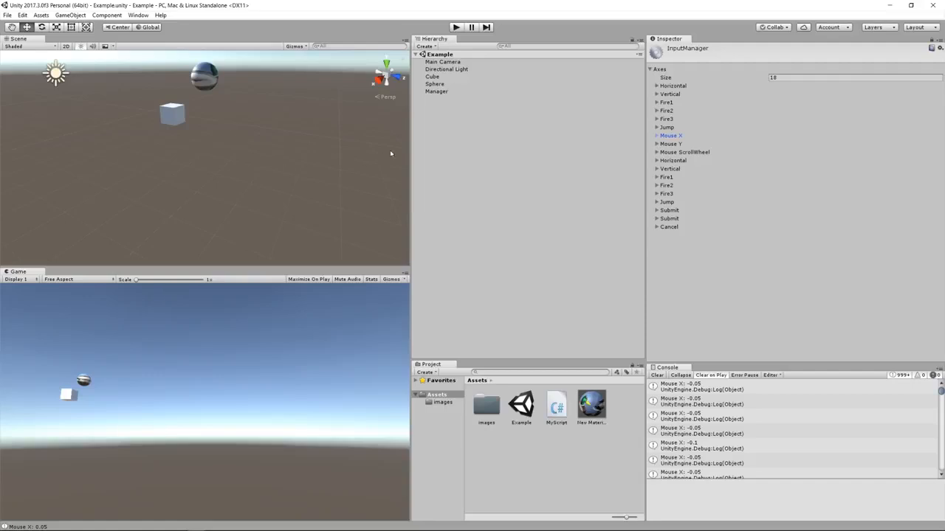
left_click(329, 151)
left_click(668, 135)
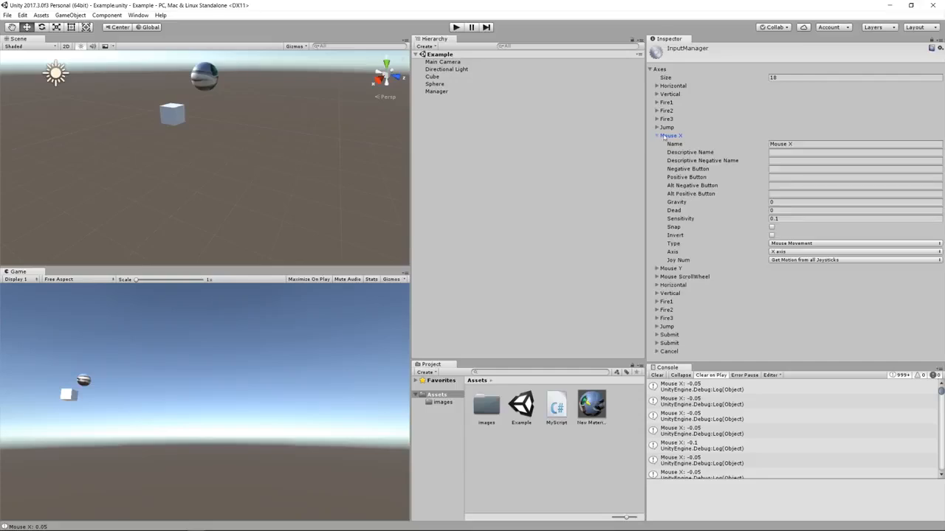
left_click(786, 144)
left_click(792, 243)
left_click(830, 246)
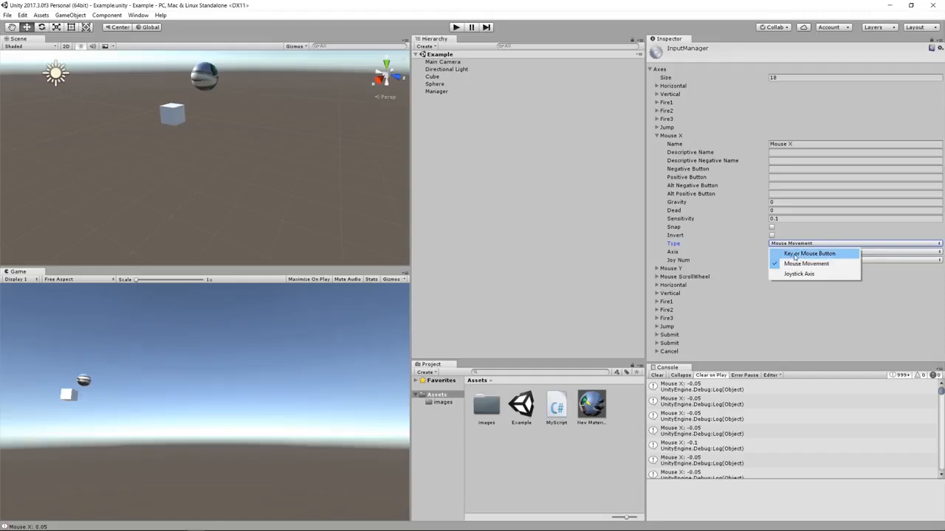
left_click(741, 246)
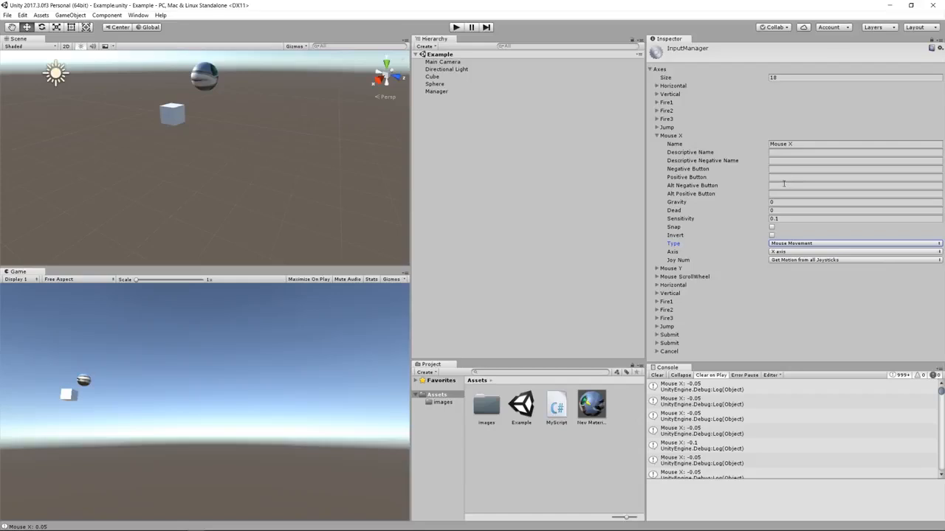
Step: Review the Axis choices of Mouse X, keeping X axis, and collapse the entry
left_click(806, 252)
left_click(790, 252)
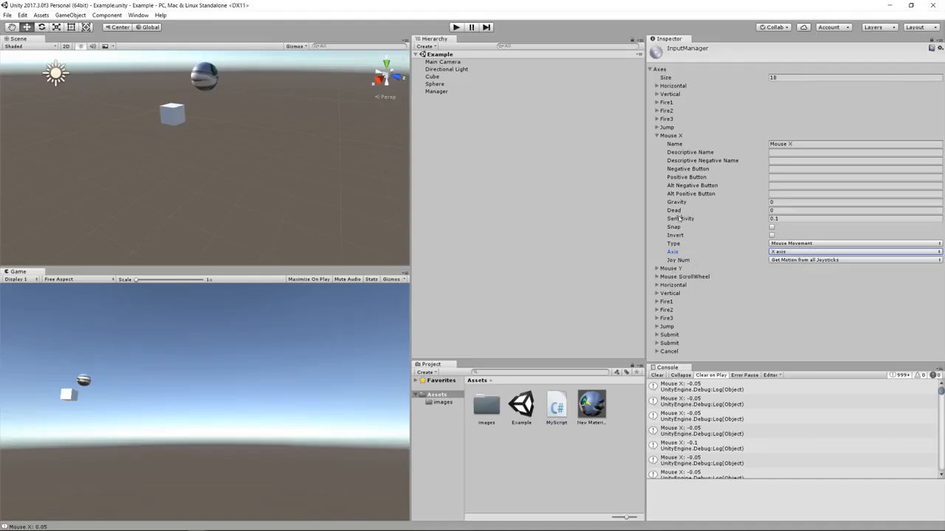
mouse_move(680, 211)
left_click(658, 138)
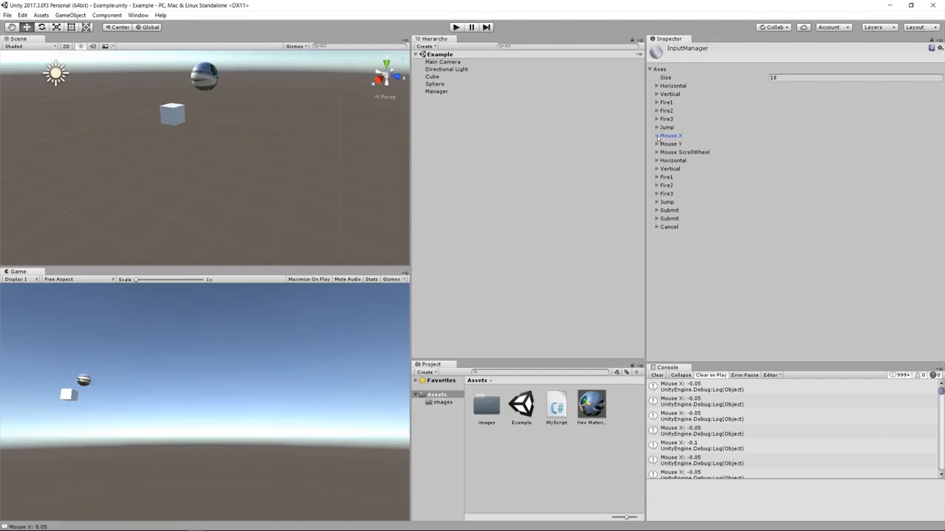